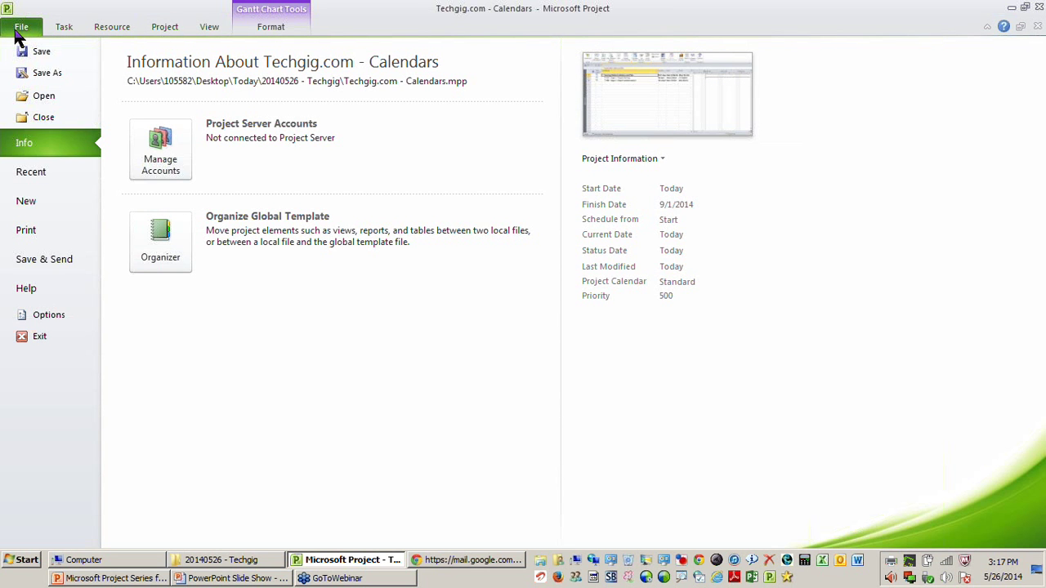
# Step: Create a blank project and widen its task table to show the Predecessors and Resource Names columns
pyautogui.click(26, 201)
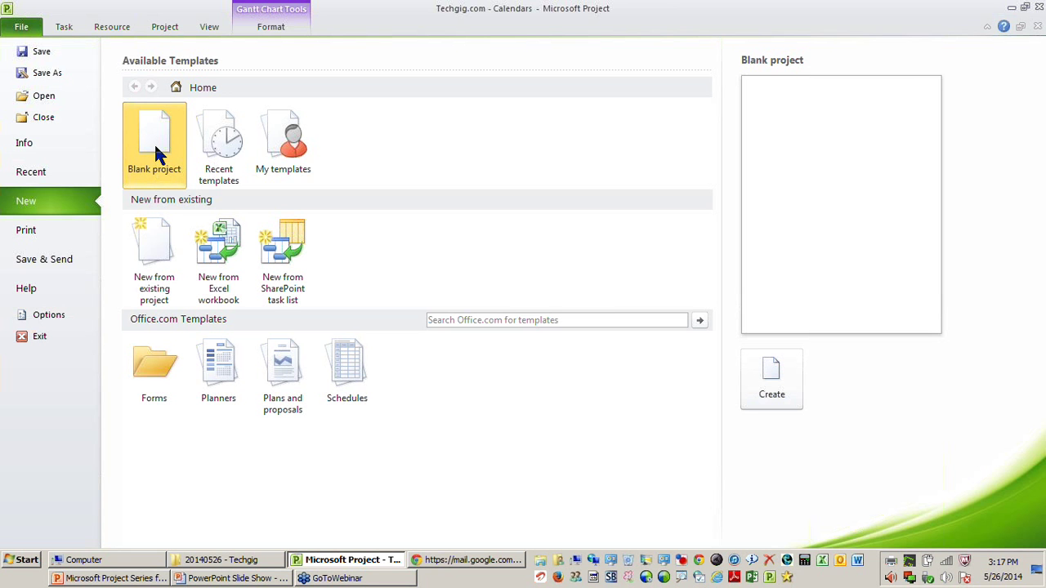
pyautogui.doubleClick(155, 148)
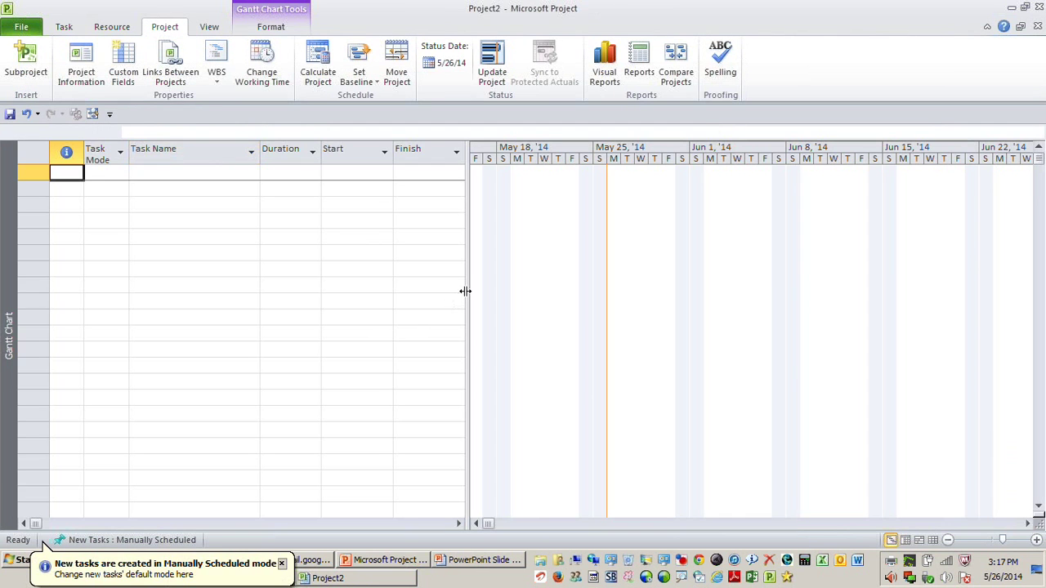
pyautogui.moveTo(543, 290); pyautogui.dragTo(626, 290)
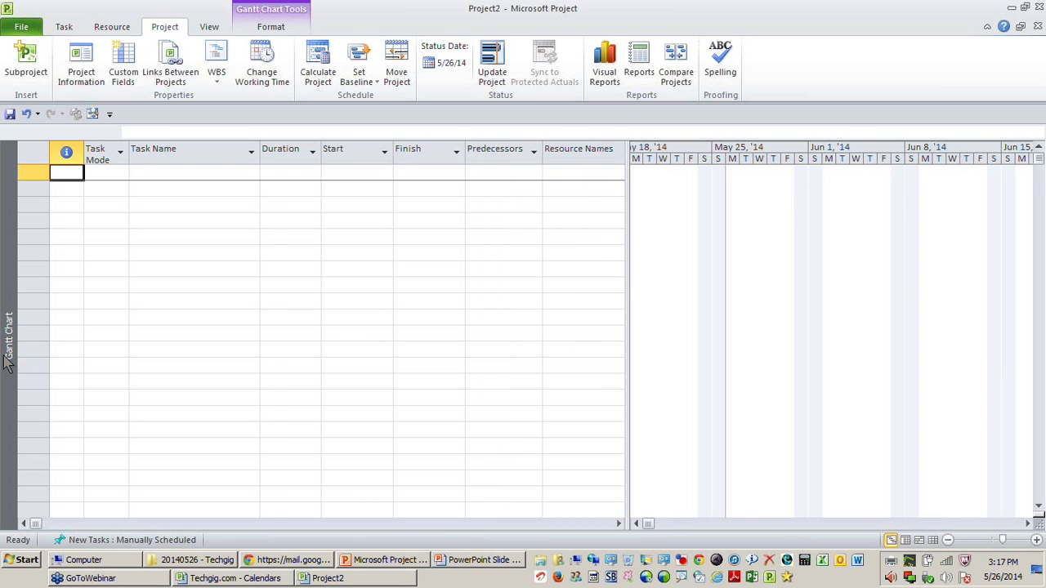
pyautogui.press('ctrl')
pyautogui.press('ctrl')
pyautogui.press('ctrl')
pyautogui.press('ctrl')
pyautogui.press('ctrl')
pyautogui.press('ctrl')
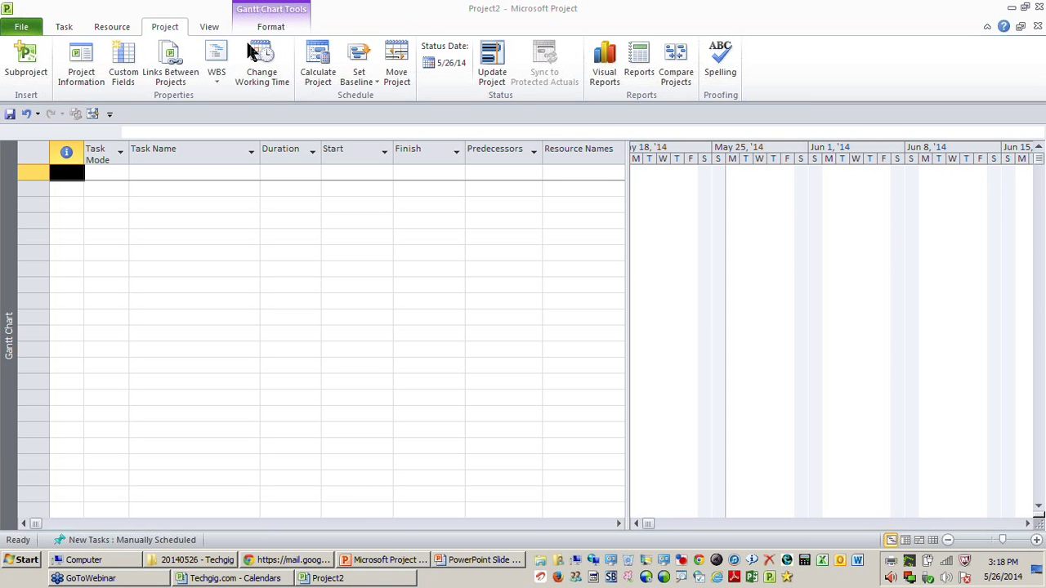
# Step: Review the working times of the 24 Hours, Standard and Night Shift base calendars, leaving the project's working time unchanged
pyautogui.click(170, 30)
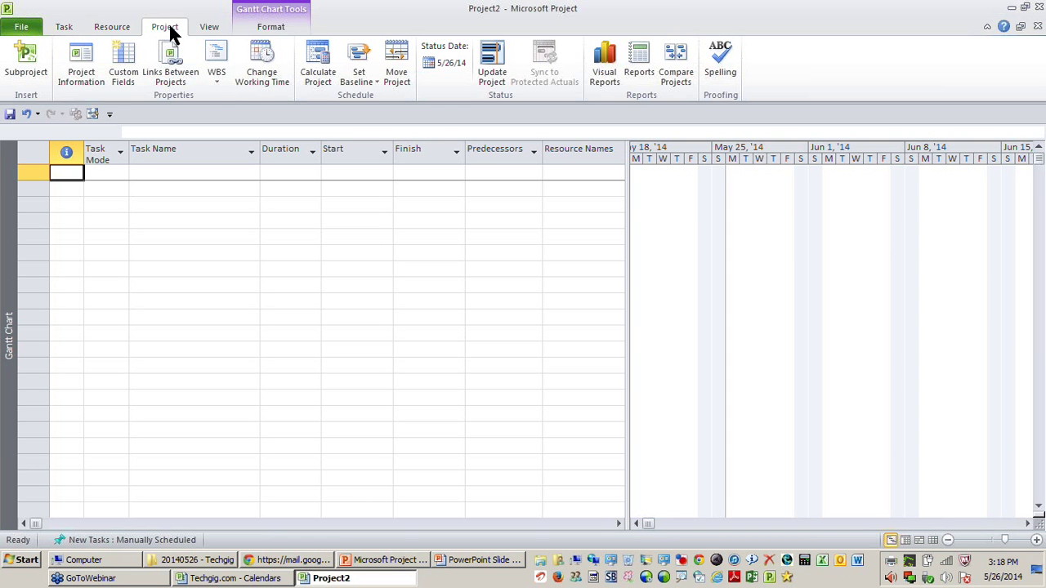
pyautogui.click(261, 82)
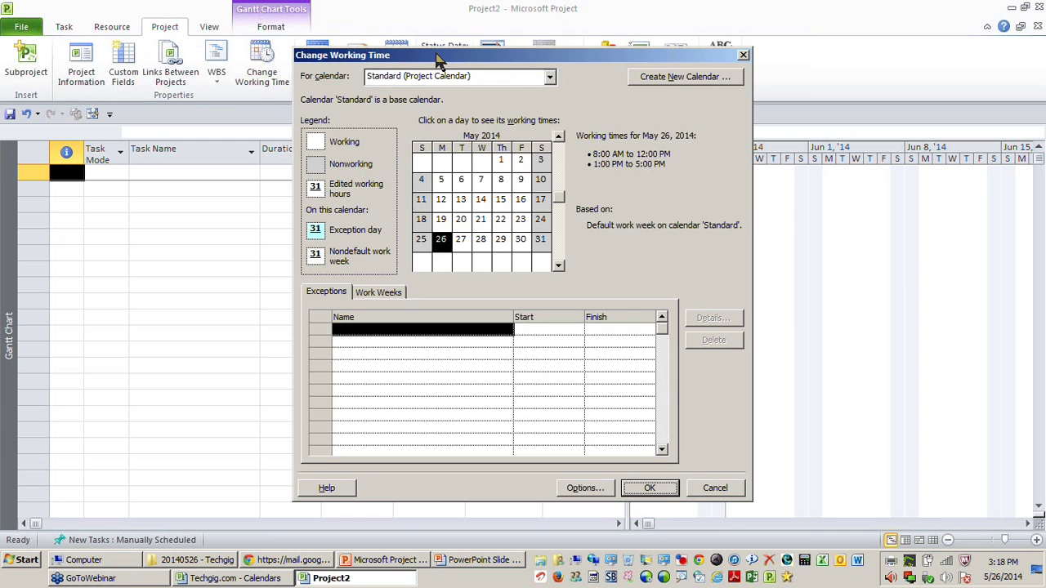
pyautogui.moveTo(437, 59); pyautogui.dragTo(424, 86)
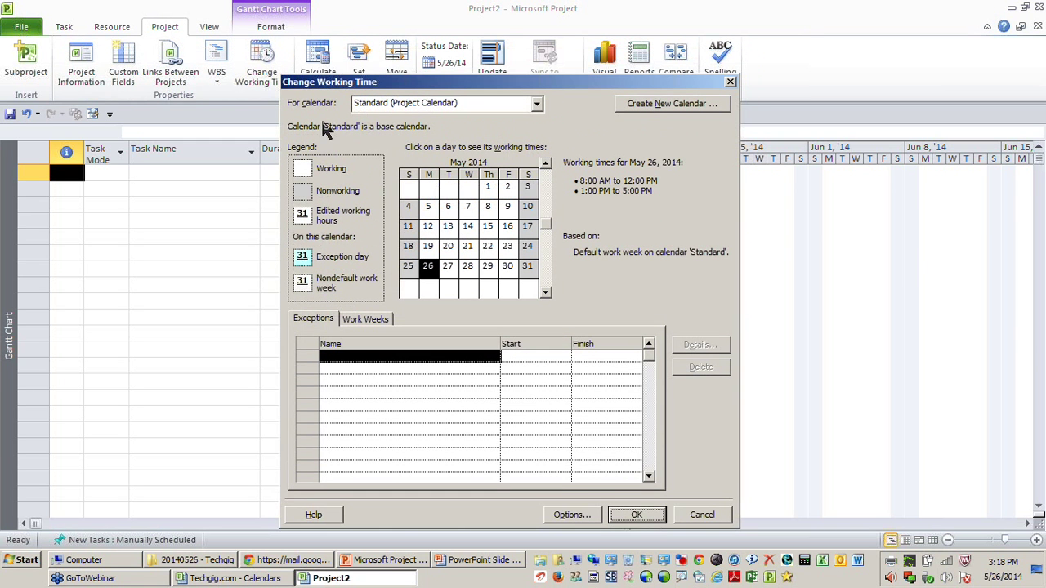
pyautogui.click(369, 110)
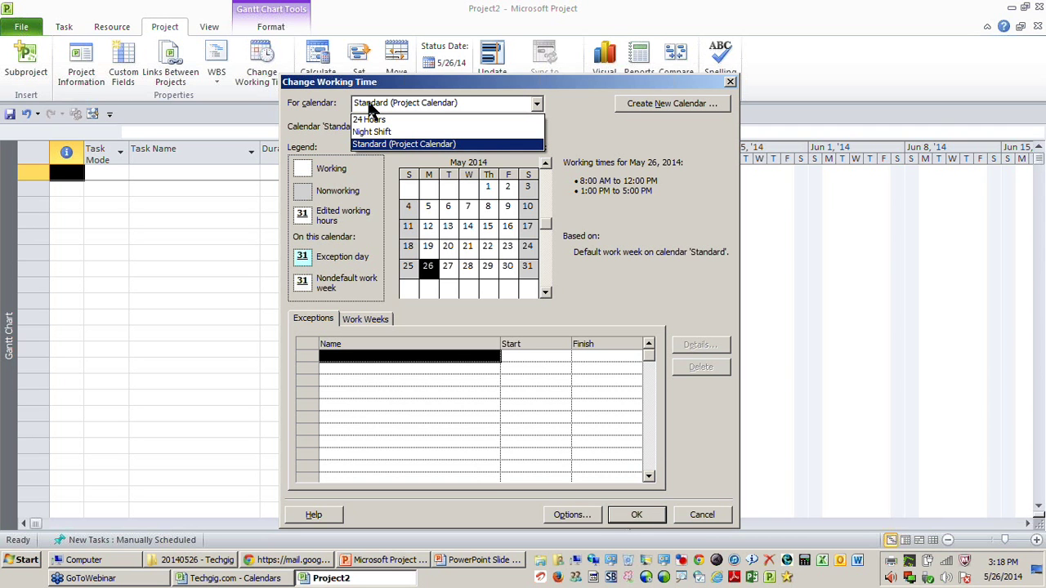
pyautogui.click(379, 121)
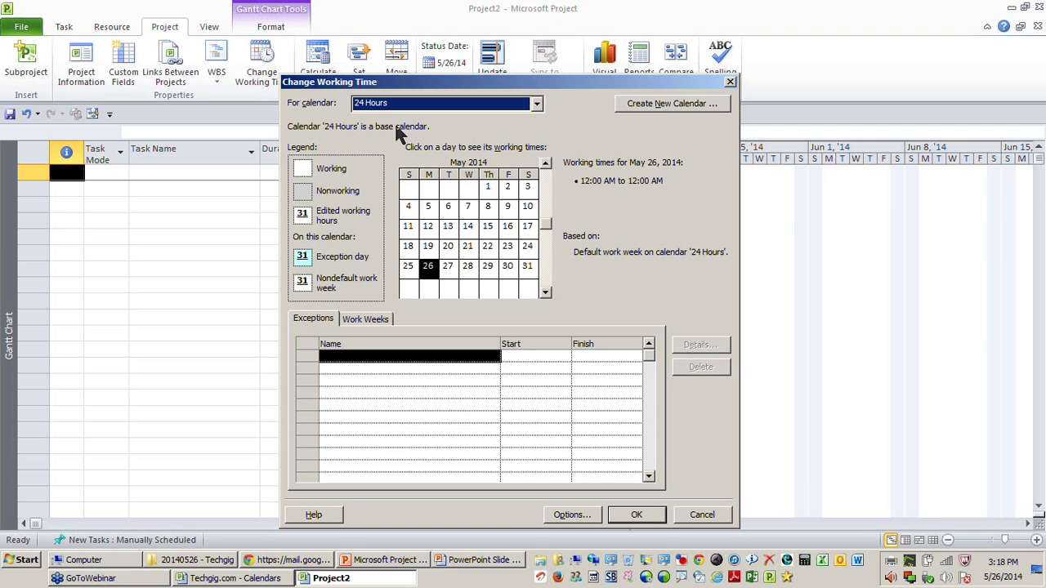
pyautogui.click(397, 103)
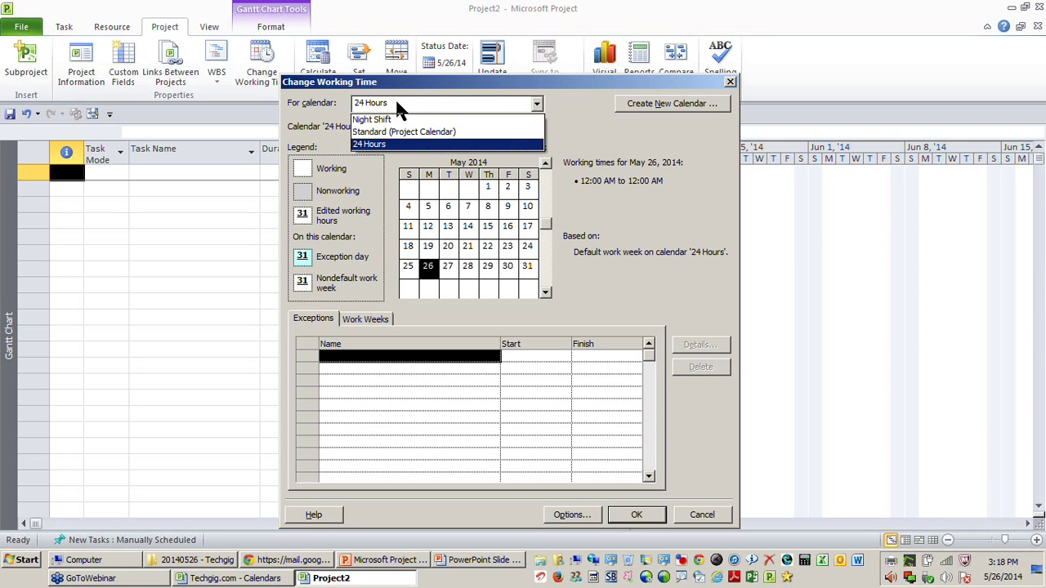
pyautogui.click(402, 133)
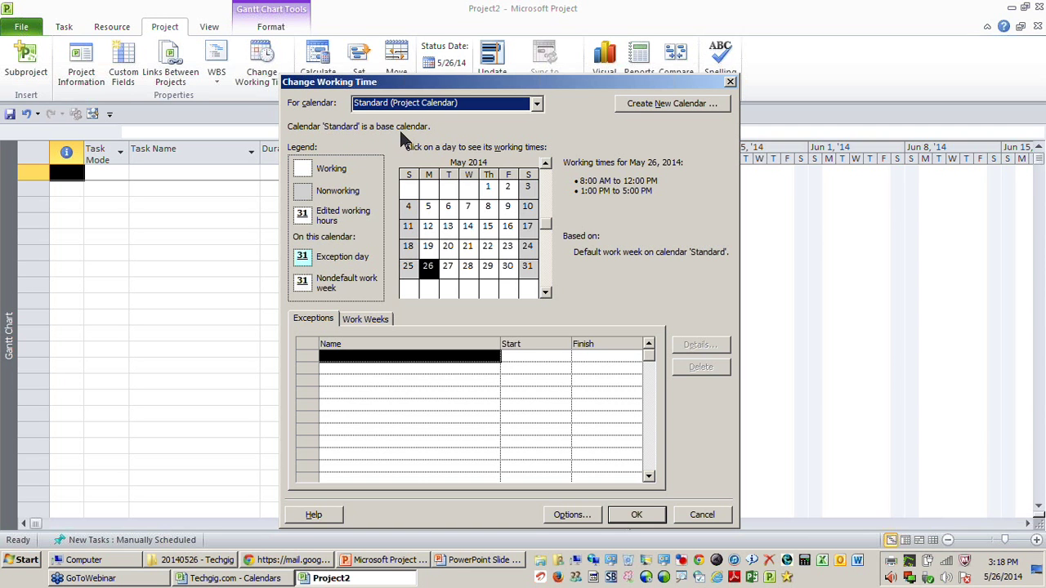
pyautogui.click(401, 104)
pyautogui.click(397, 115)
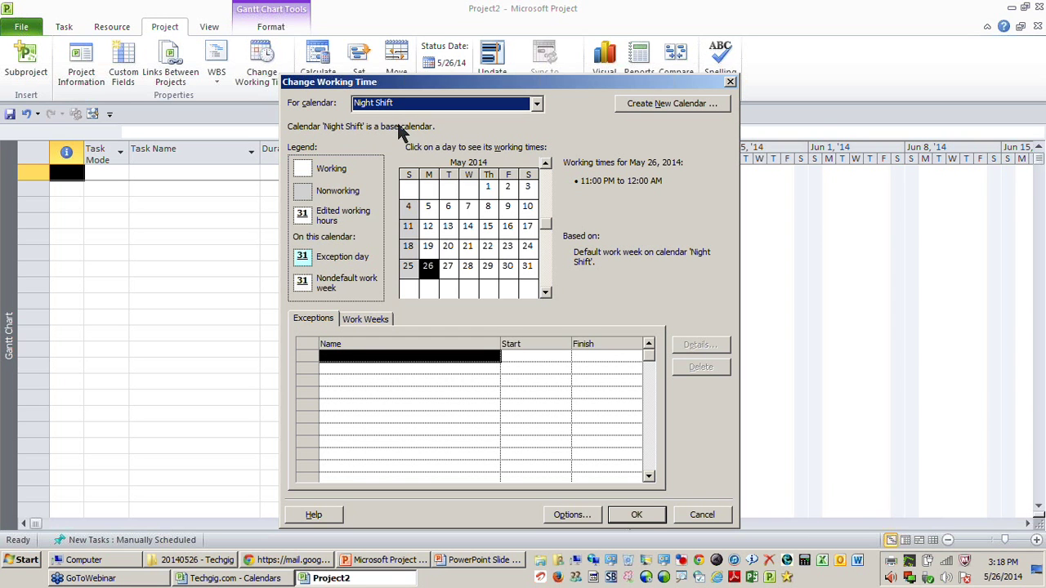
pyautogui.click(389, 104)
pyautogui.click(391, 105)
pyautogui.click(705, 517)
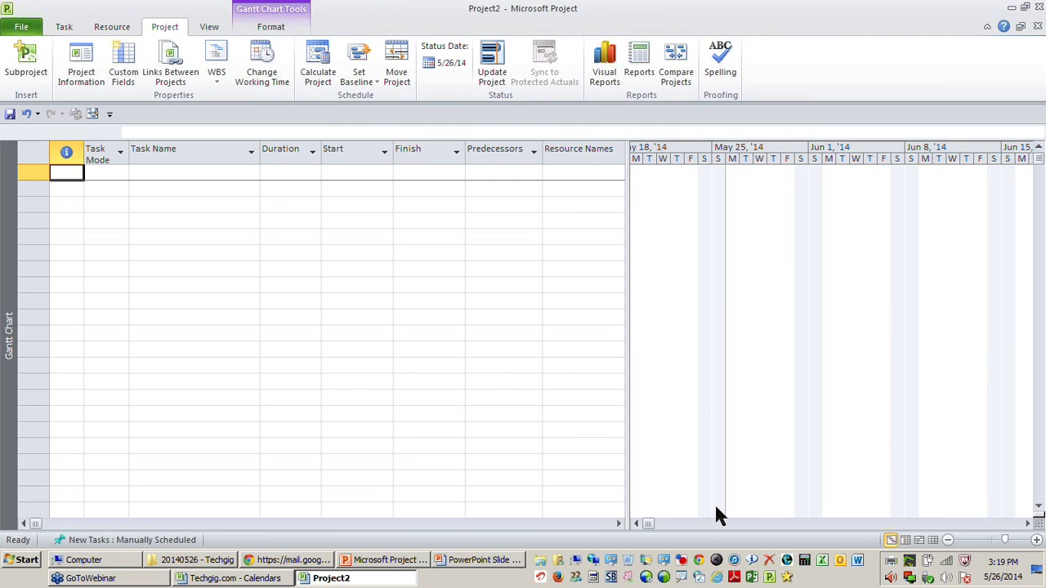
# Step: Examine in the Organizer which calendars the Global.MPT template and the new project contain
pyautogui.click(18, 28)
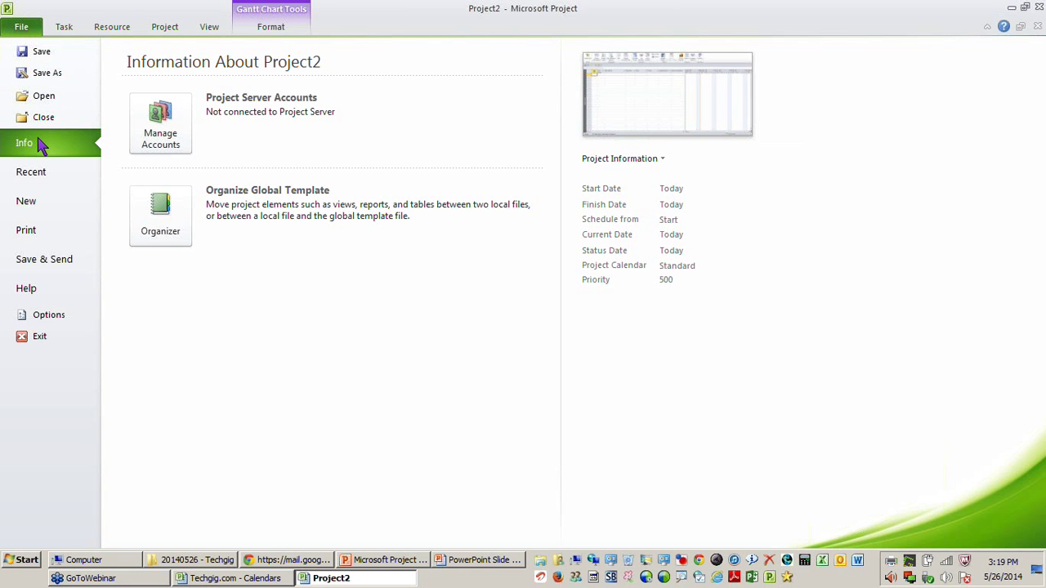
pyautogui.click(163, 224)
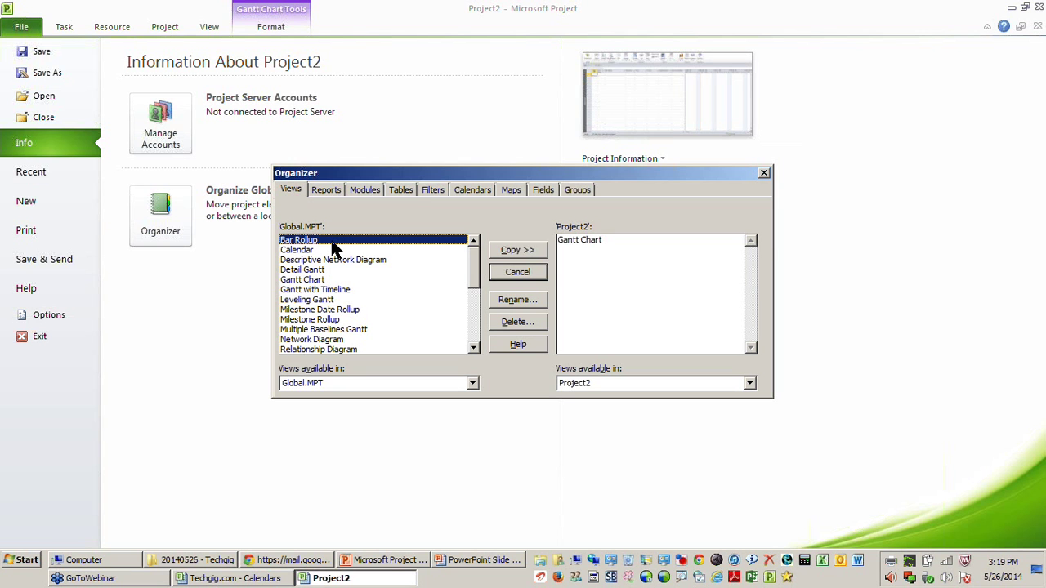
pyautogui.click(472, 189)
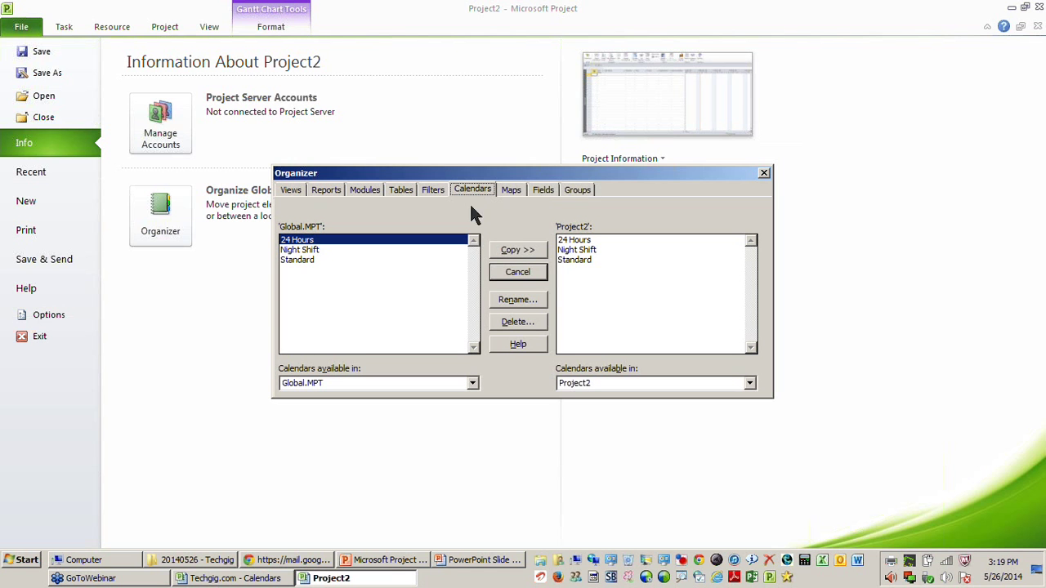
pyautogui.click(325, 260)
pyautogui.click(325, 251)
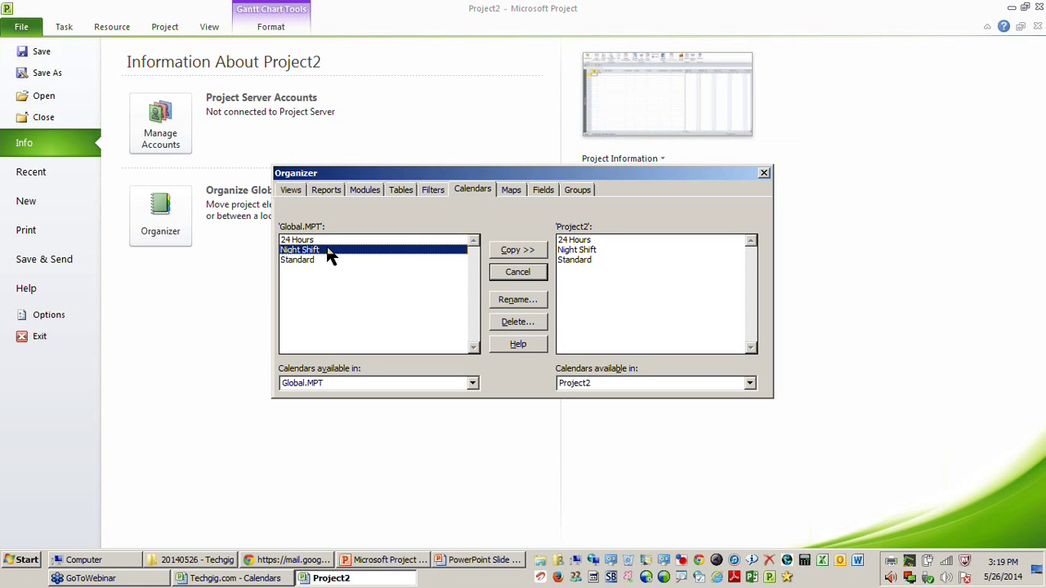
pyautogui.click(325, 241)
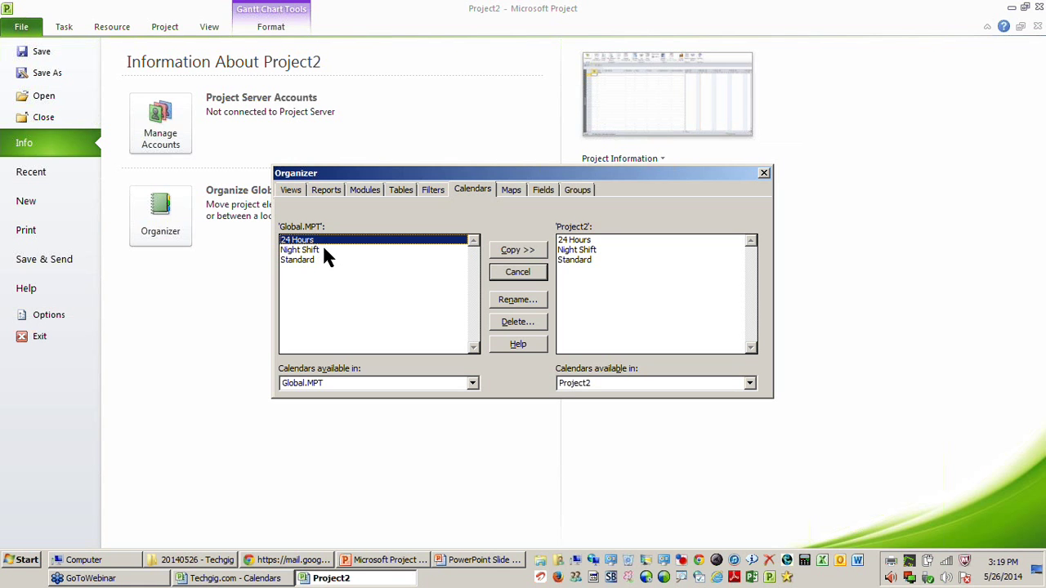
pyautogui.click(764, 174)
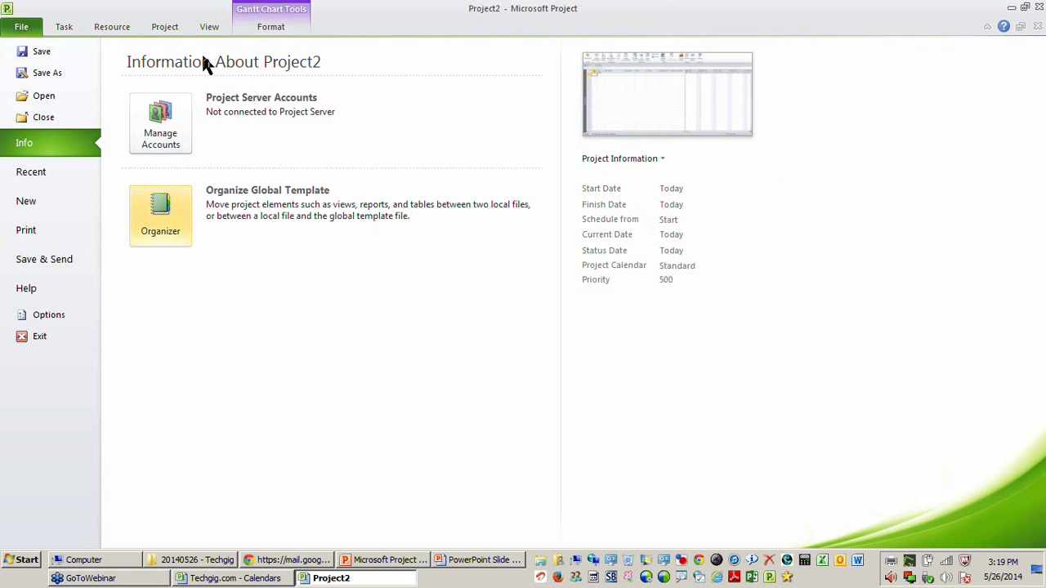
# Step: Open the project's working time settings and check the Standard calendar's working times for May 31, 2014
pyautogui.click(172, 28)
pyautogui.click(262, 72)
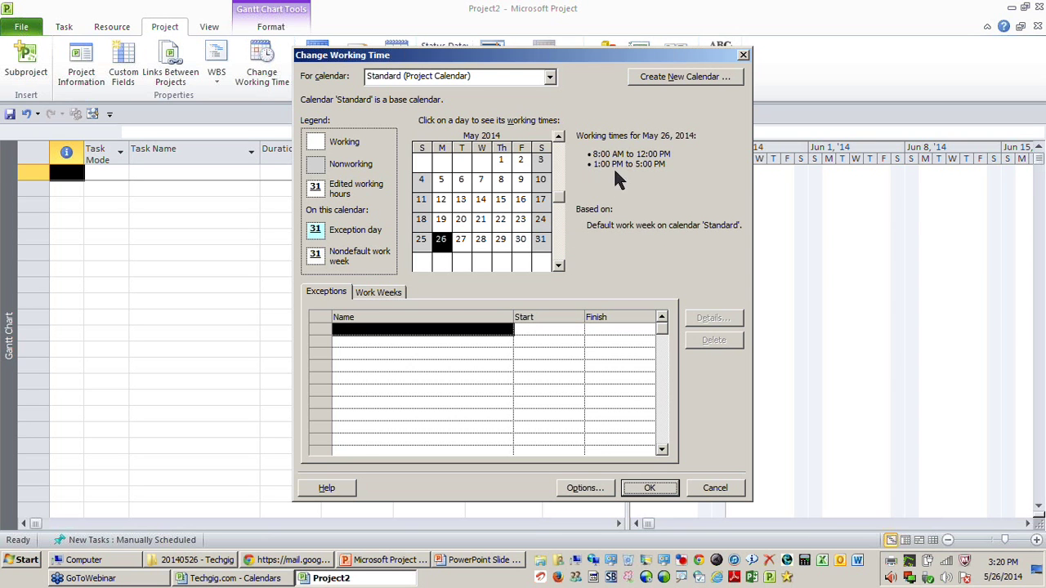
pyautogui.click(540, 242)
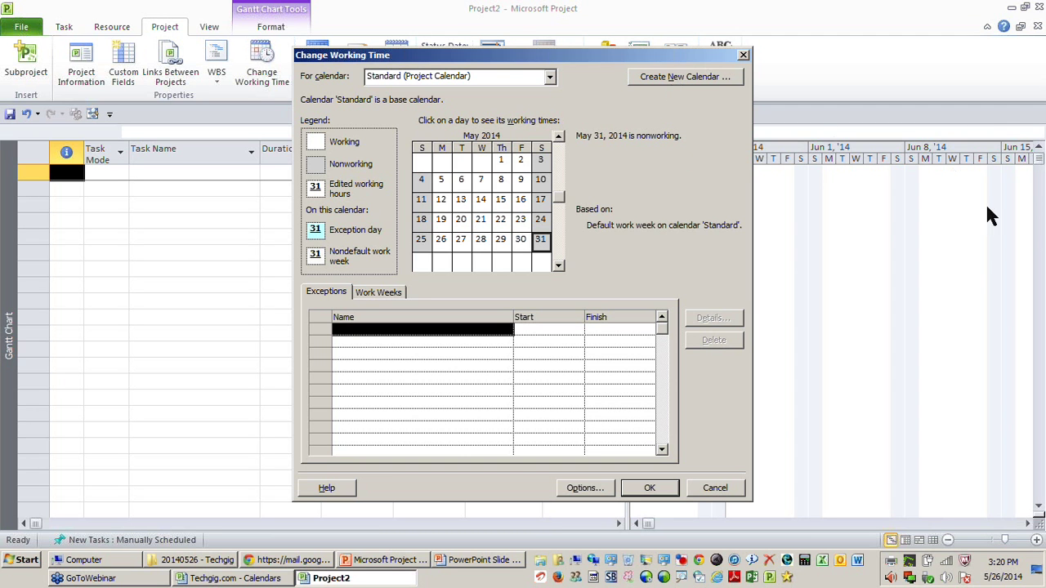
pyautogui.click(21, 21)
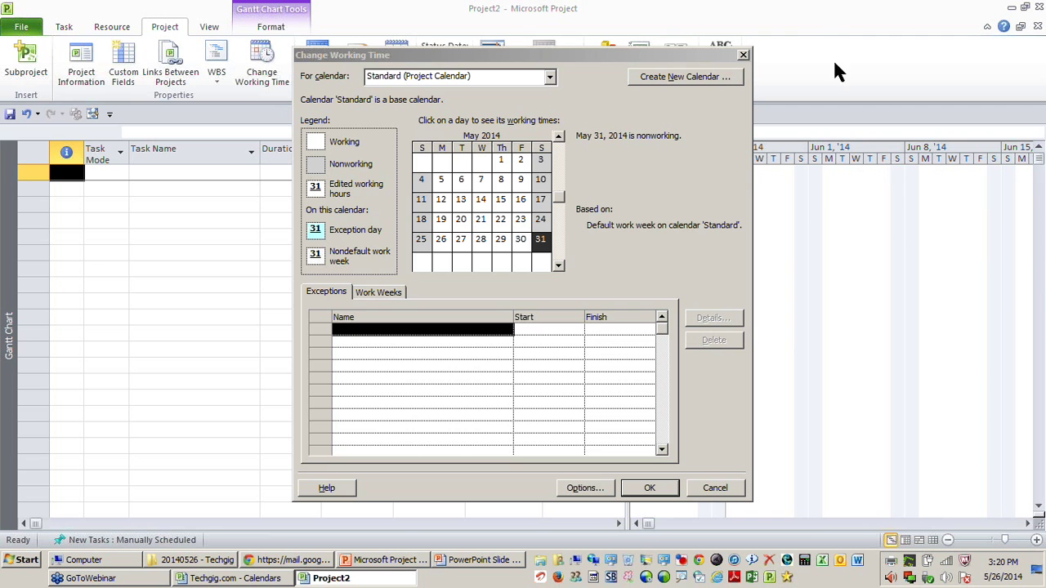
# Step: Create a new base calendar named Chennai
pyautogui.click(664, 78)
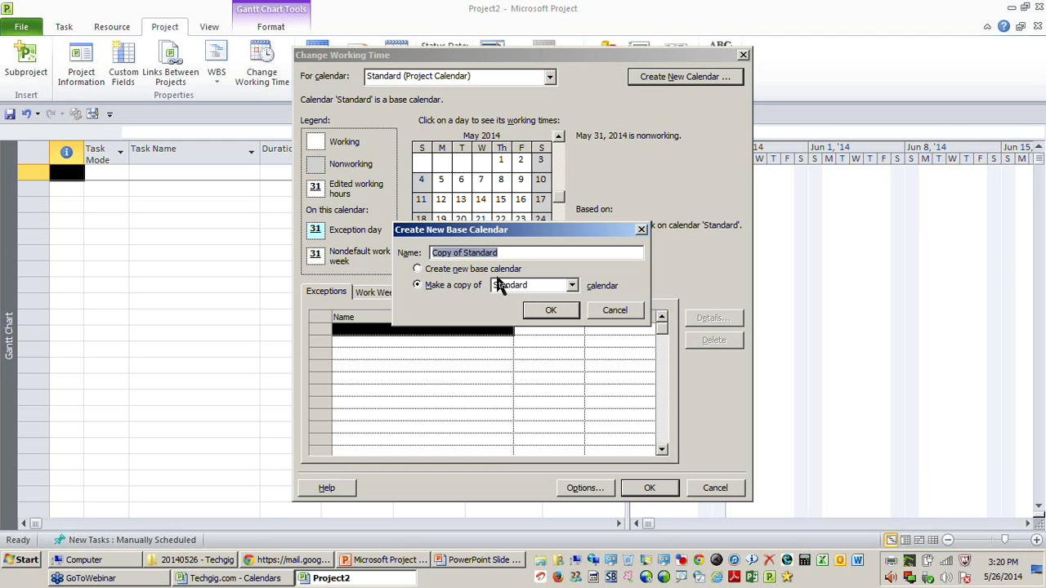
pyautogui.click(436, 270)
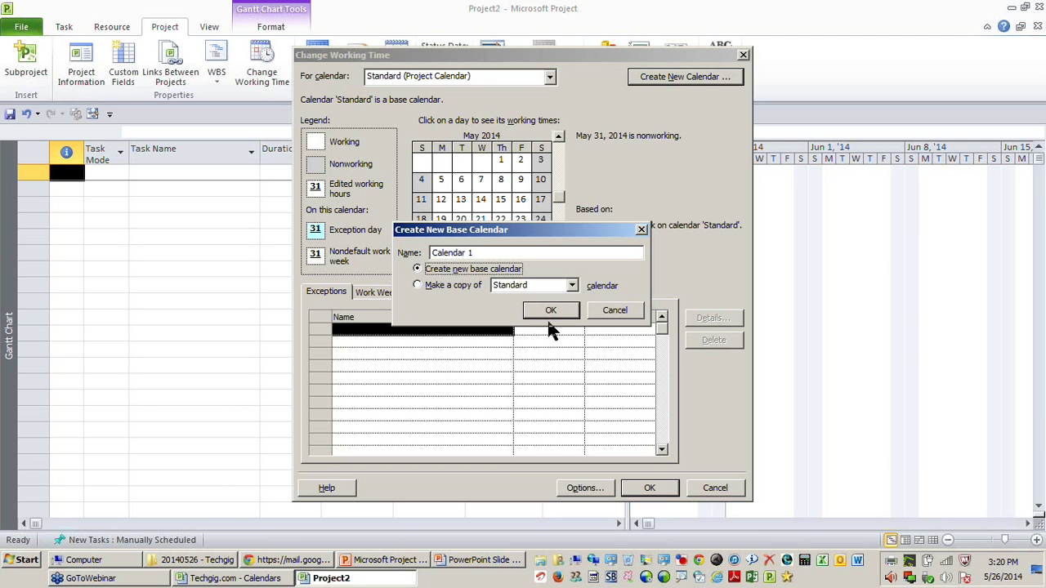
pyautogui.moveTo(490, 256); pyautogui.dragTo(433, 253)
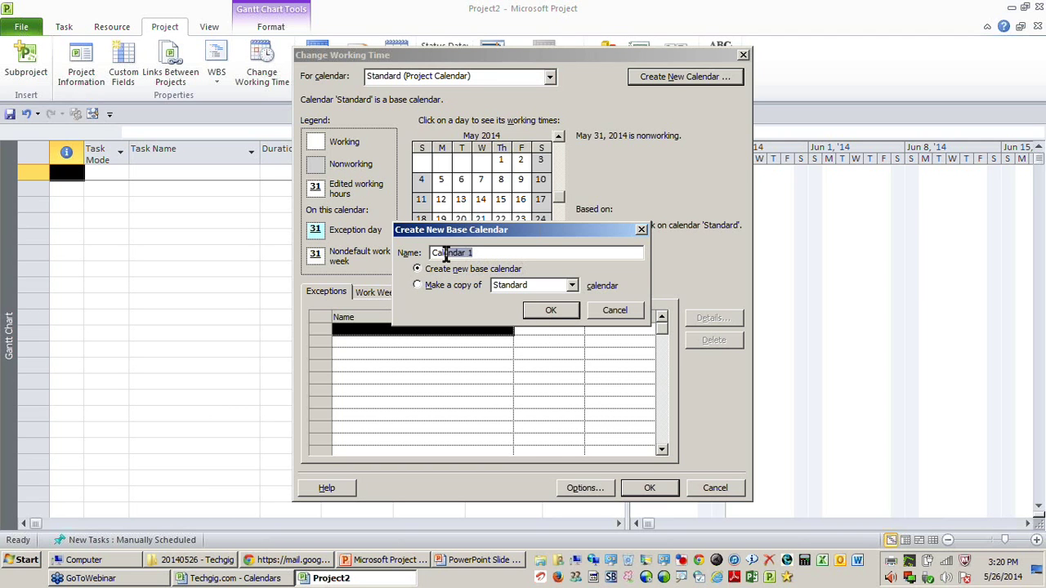
pyautogui.write('Chennai')
pyautogui.click(551, 311)
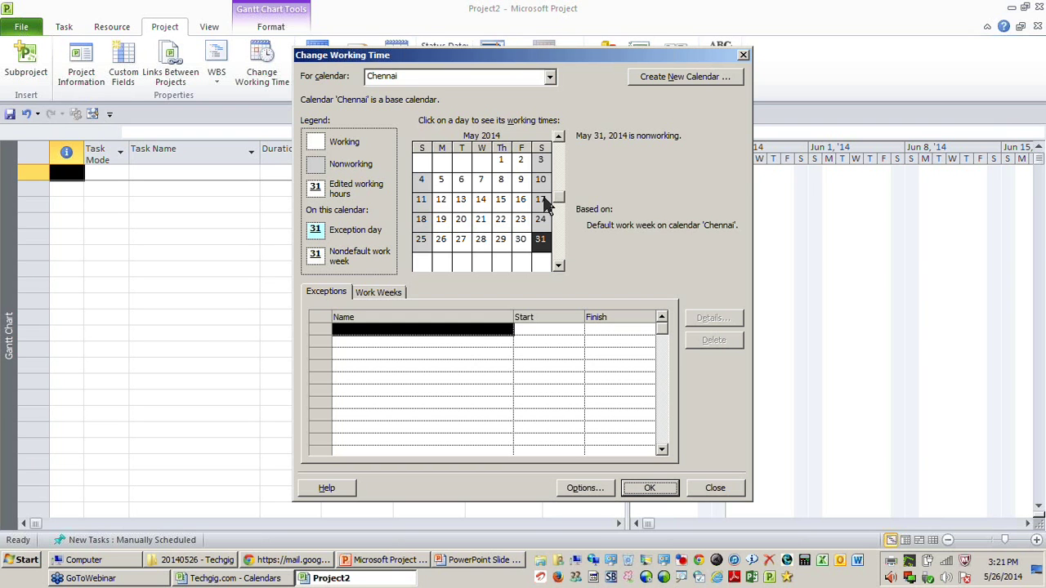
# Step: Check the Chennai calendar's working times for the weekdays May 5 to 9, 2014
pyautogui.click(441, 180)
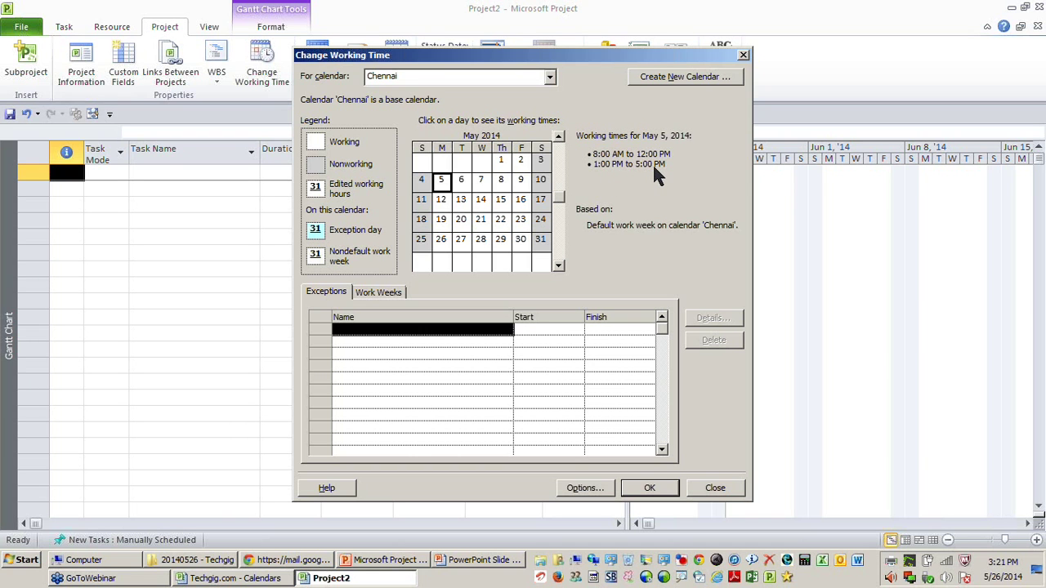
pyautogui.click(467, 186)
pyautogui.click(498, 186)
pyautogui.click(480, 188)
pyautogui.click(523, 185)
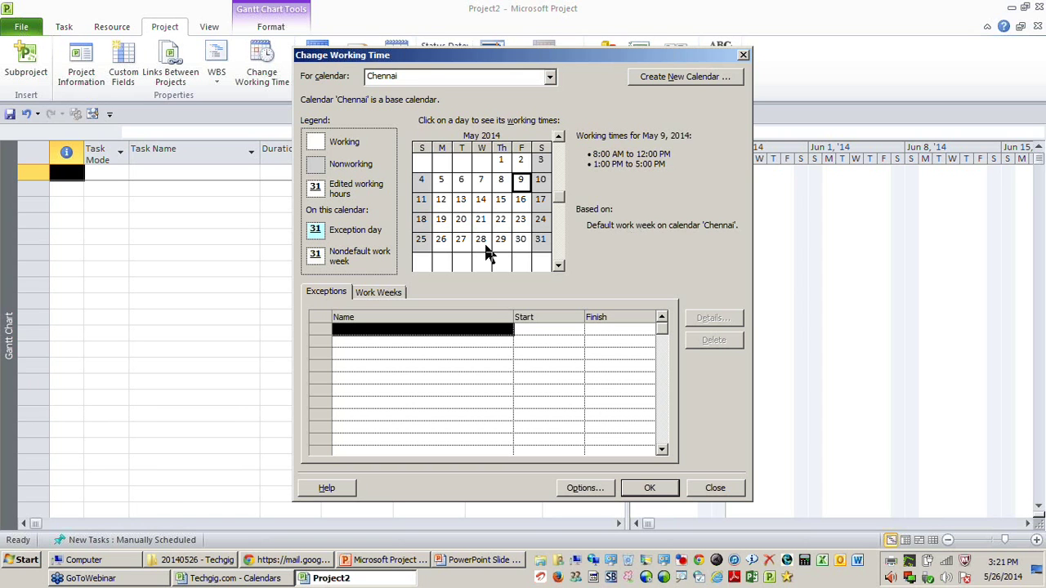
# Step: Open the details of the Chennai calendar's [Default] work week
pyautogui.click(390, 294)
pyautogui.press('ctrl')
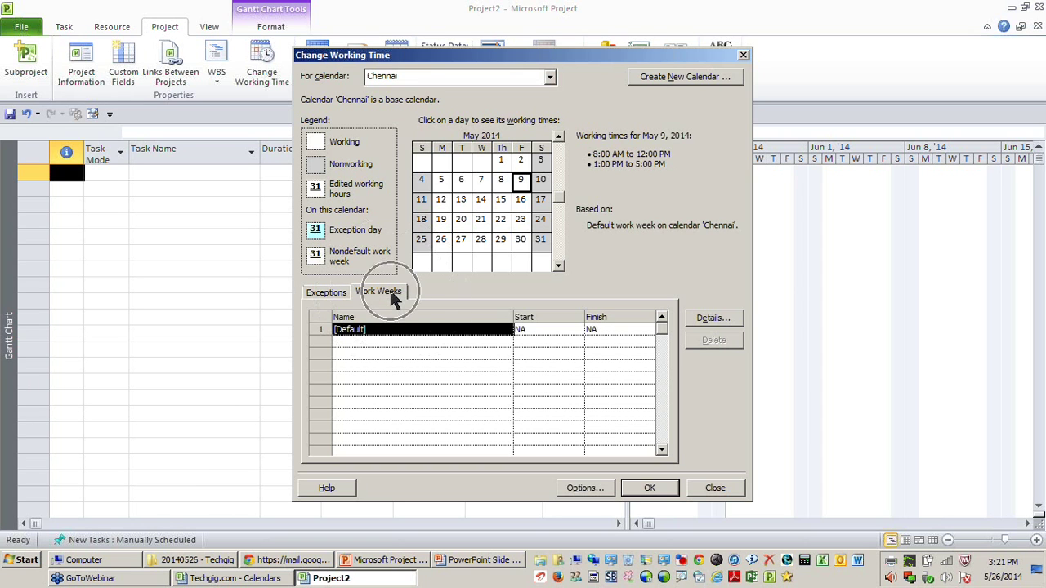
pyautogui.click(431, 332)
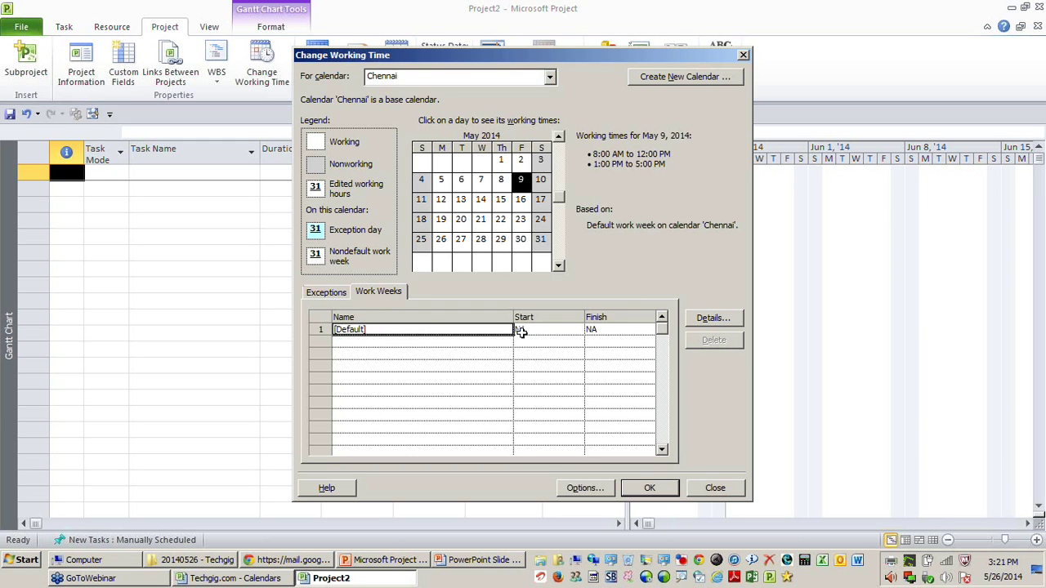
pyautogui.click(554, 331)
pyautogui.click(623, 331)
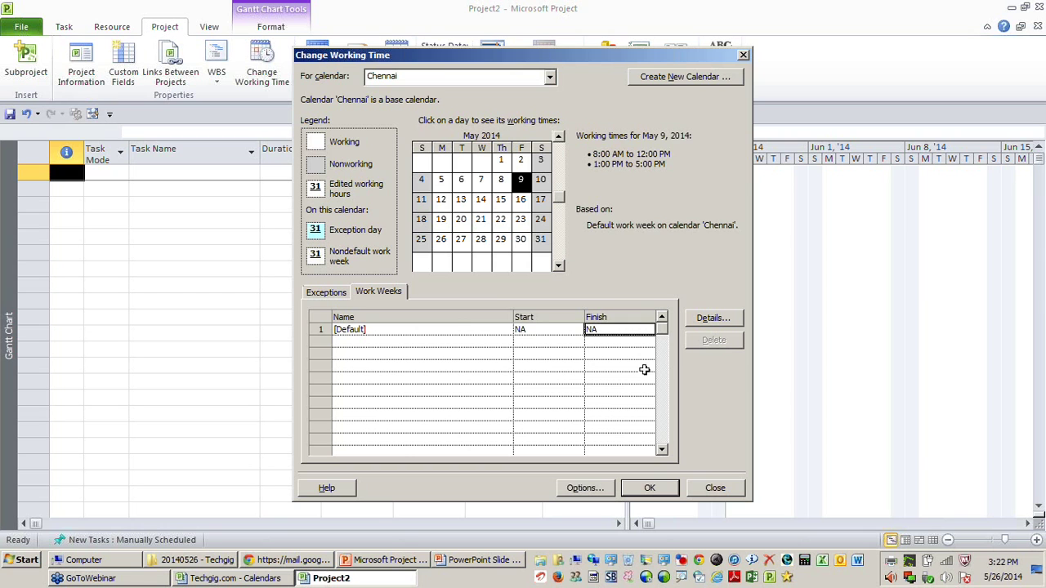
pyautogui.click(537, 330)
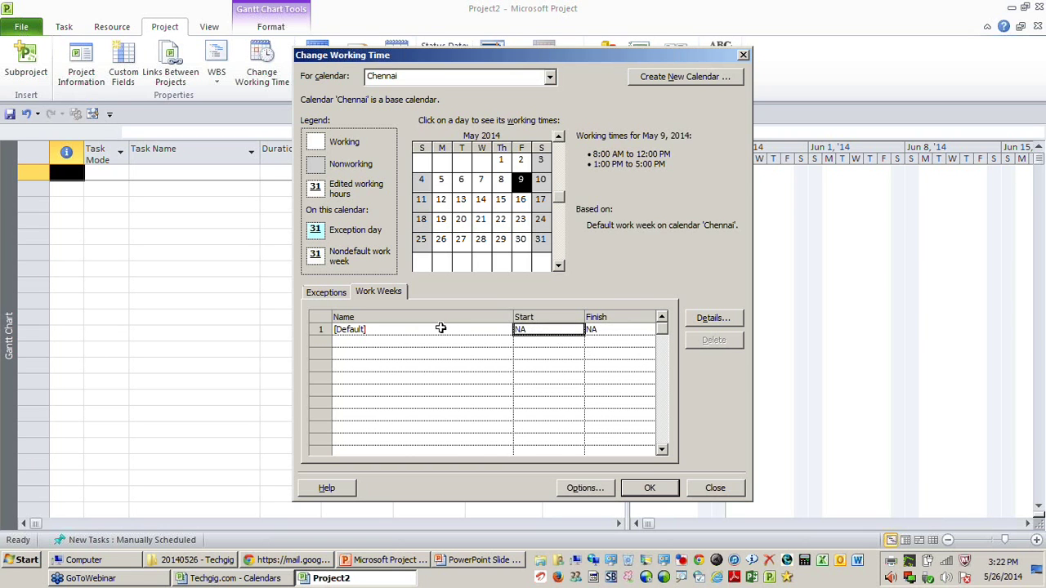
pyautogui.click(622, 332)
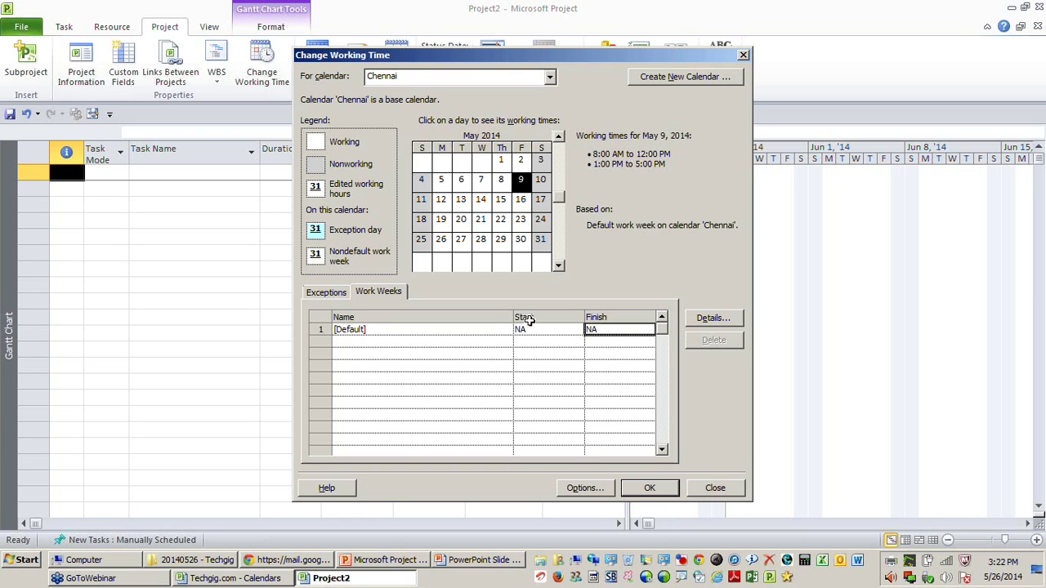
pyautogui.click(399, 329)
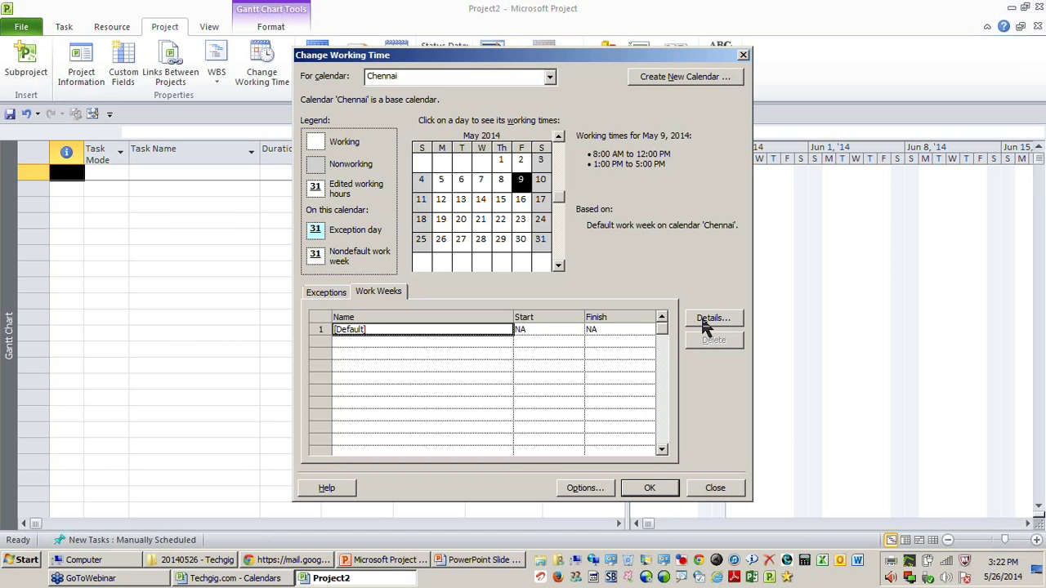
pyautogui.doubleClick(443, 330)
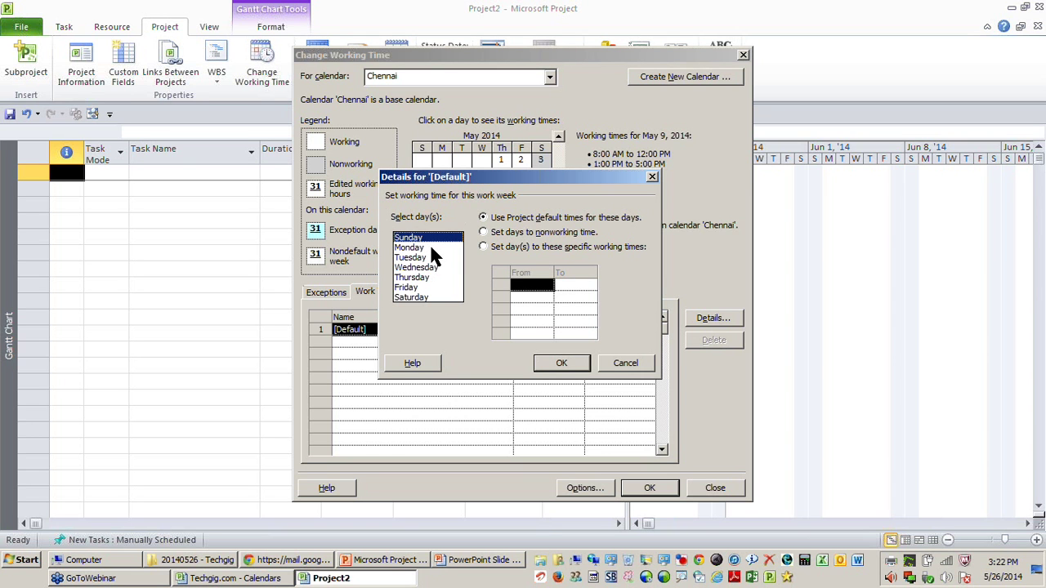
# Step: Check the default working times of the days from Monday through Friday in the [Default] work week
pyautogui.press('Down')
pyautogui.press('Down')
pyautogui.press('Down')
pyautogui.press('Down')
pyautogui.press('Down')
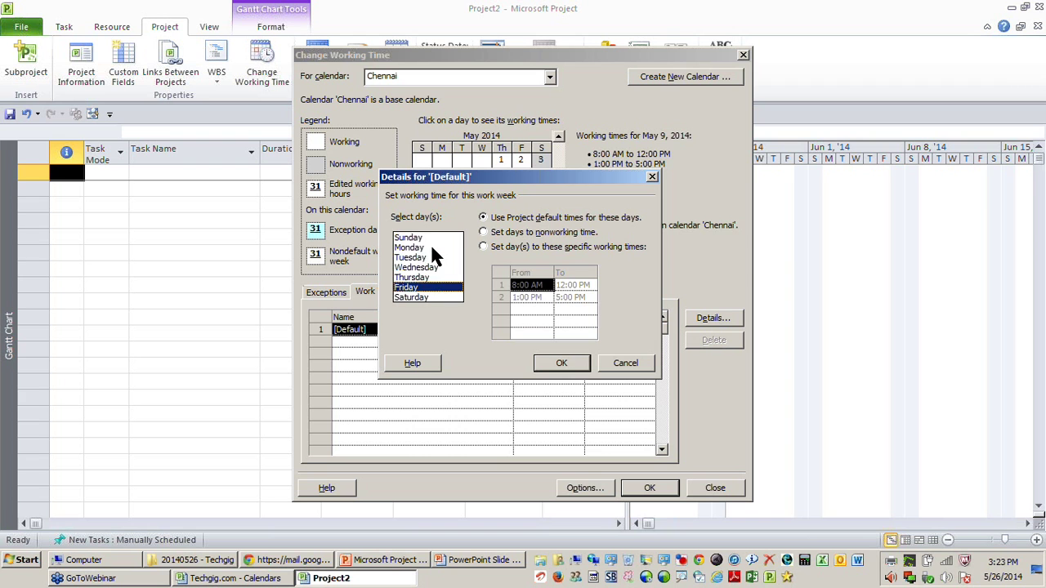
# Step: Select Monday through Friday in the [Default] work week and switch them to specific working times
pyautogui.click(431, 247)
pyautogui.hotkey('shift', 'Down')
pyautogui.hotkey('shift', 'Down')
pyautogui.hotkey('shift', 'Down')
pyautogui.hotkey('shift', 'Down')
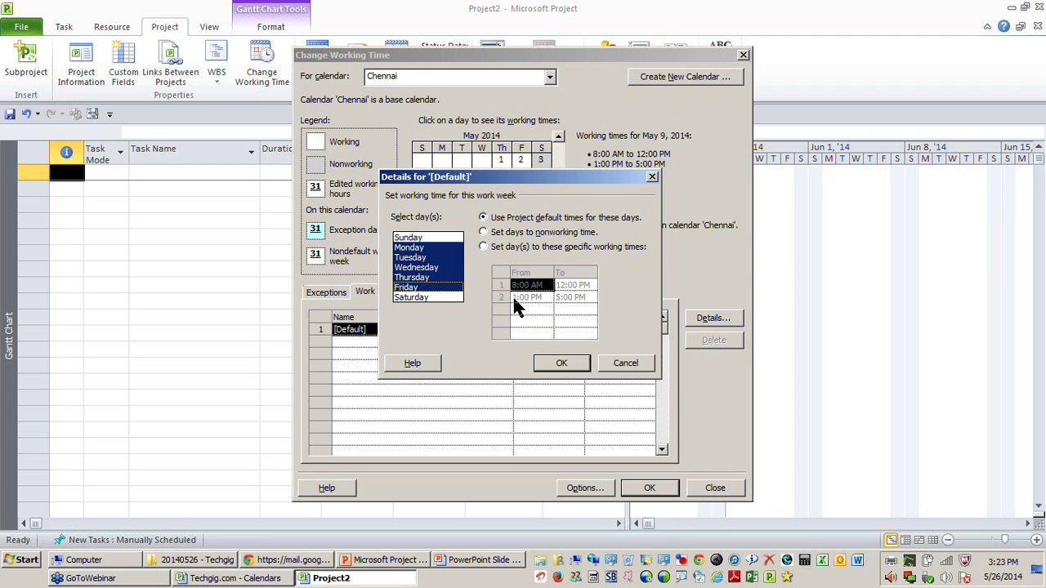
pyautogui.click(513, 235)
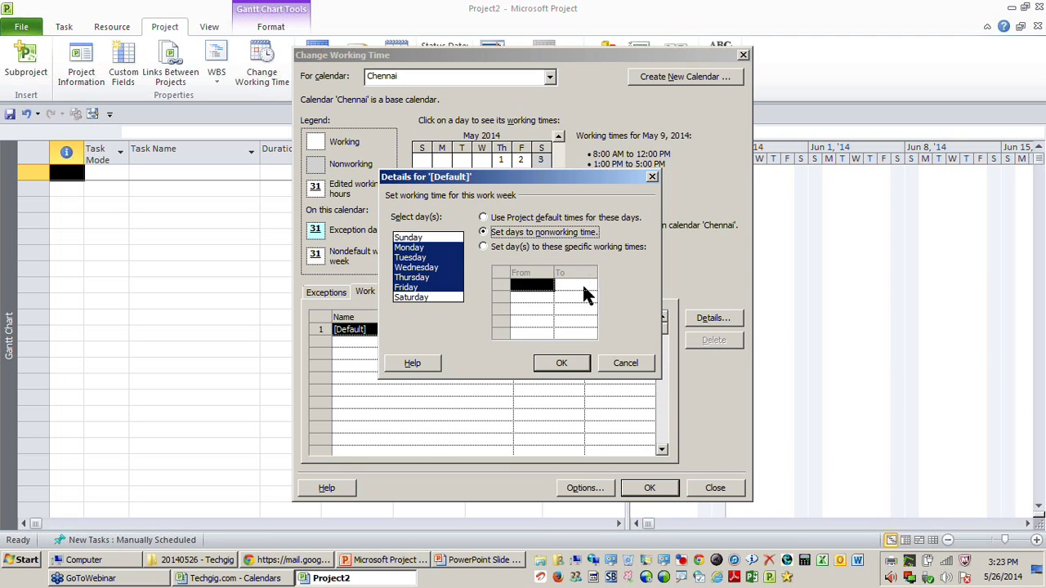
pyautogui.click(502, 246)
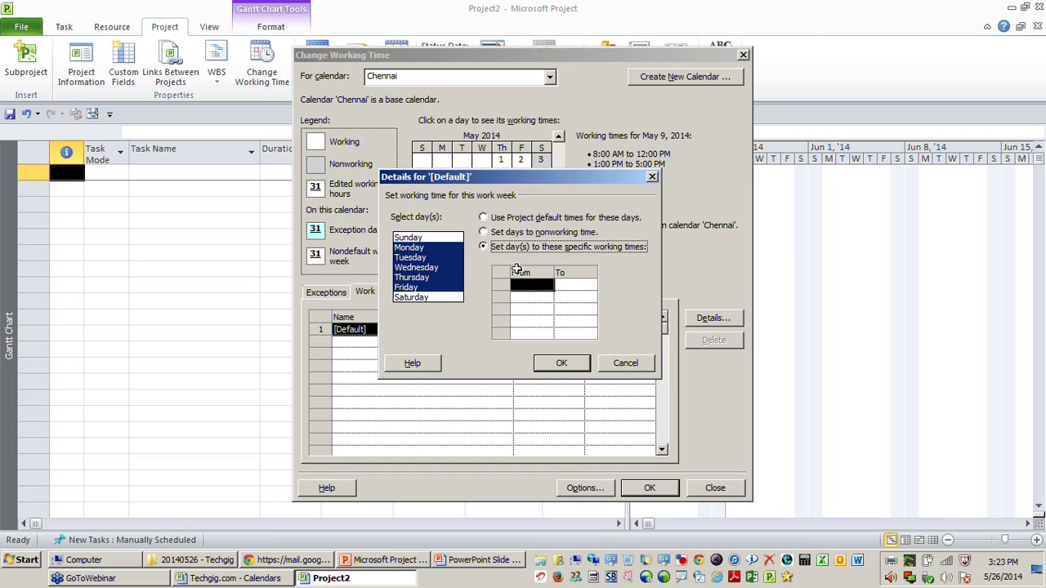
# Step: Enter 9:00 AM to 1:00 PM as the weekdays' first working period
pyautogui.click(531, 285)
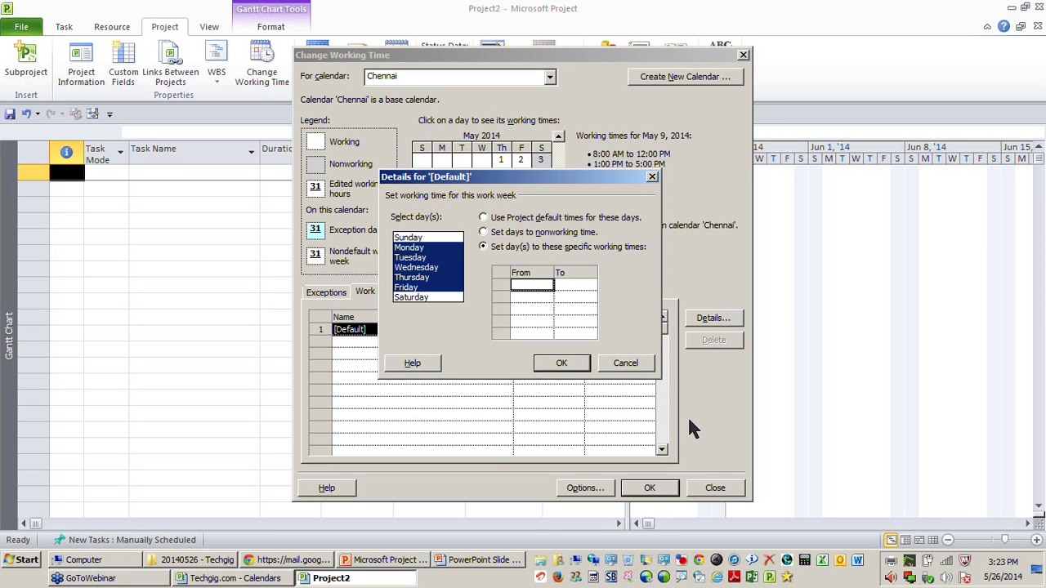
pyautogui.write('9:00')
pyautogui.press('Return')
pyautogui.press('Tab')
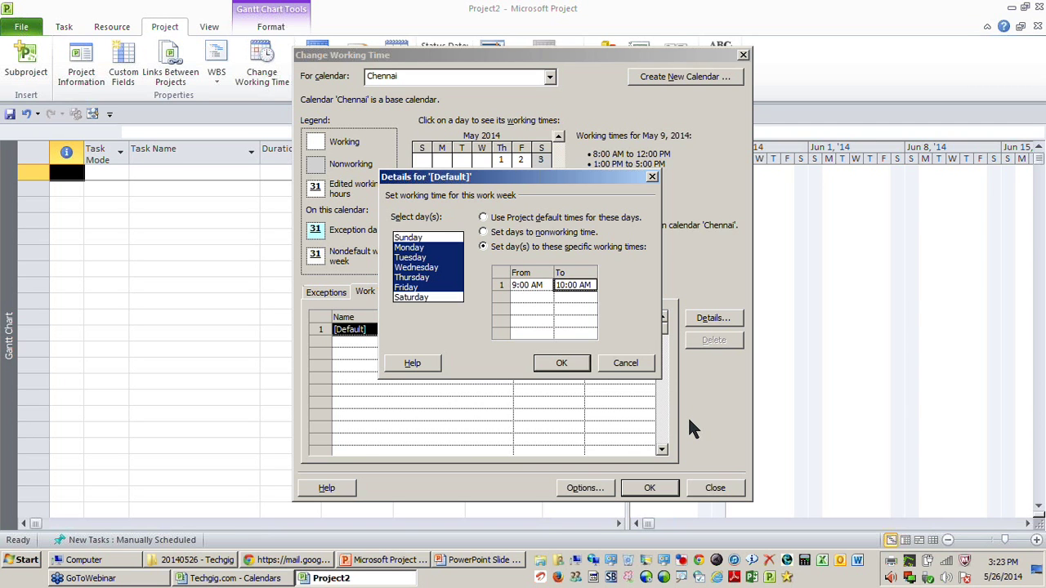
pyautogui.write('1:00 PM')
pyautogui.press('Return')
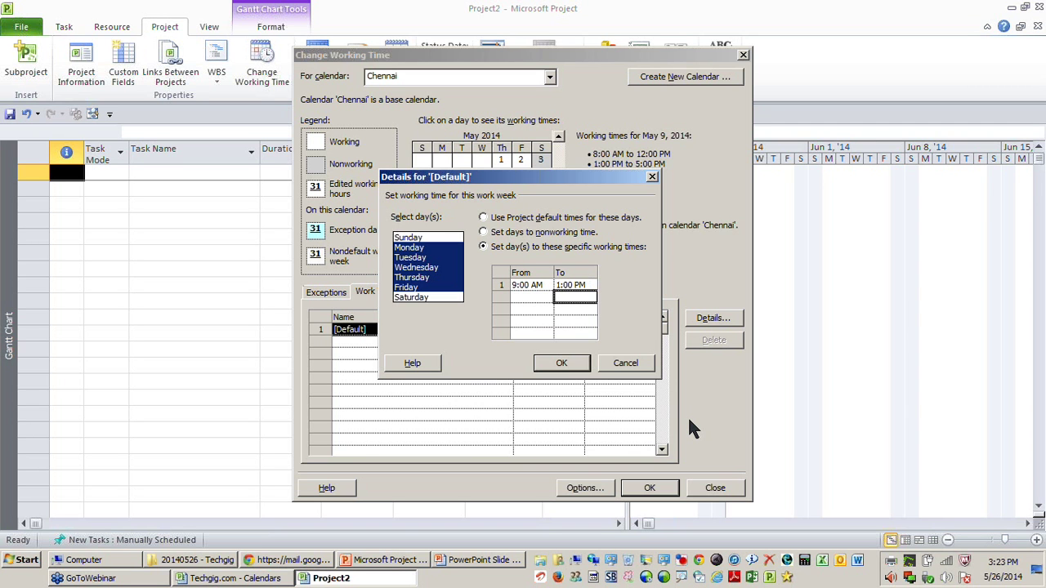
# Step: Enter 2:00 PM to 6:00 PM as the weekdays' second working period
pyautogui.hotkey('shift', 'Tab')
pyautogui.write('2')
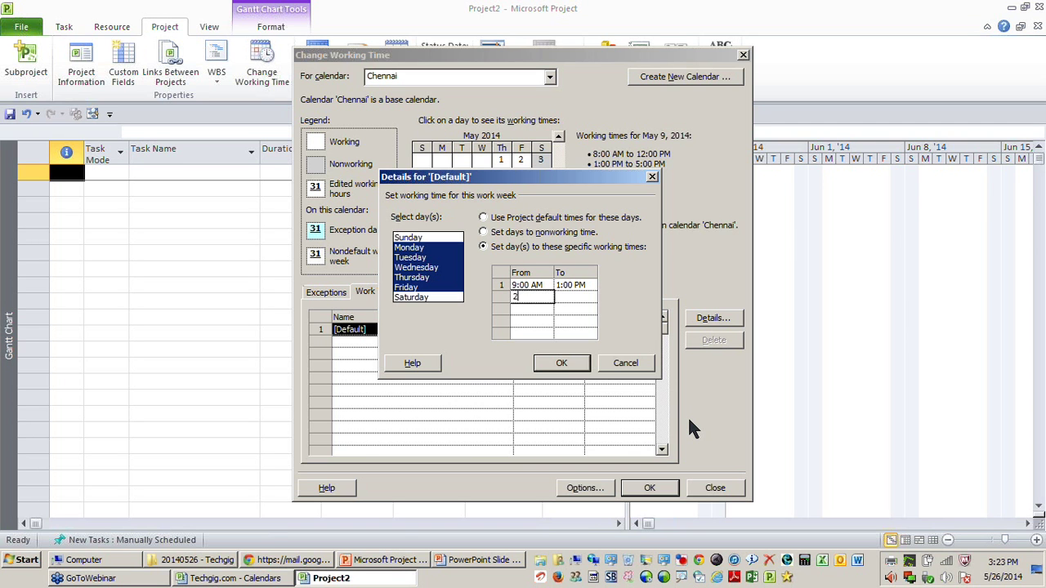
pyautogui.press('Tab')
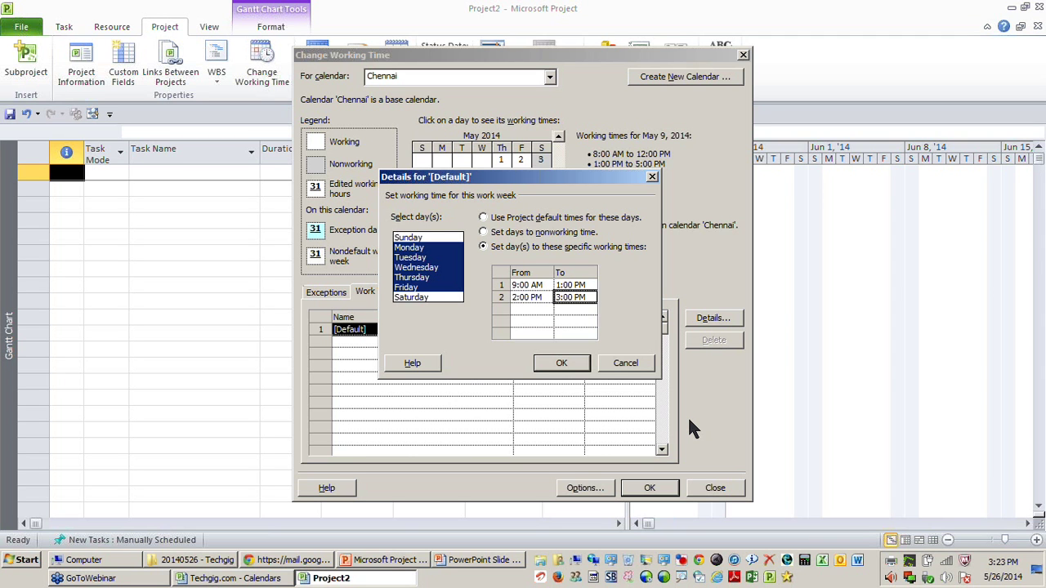
pyautogui.write('5')
pyautogui.press('Return')
pyautogui.press('Up')
pyautogui.write('6')
pyautogui.press('Return')
# Step: Review the weekday, Sunday and Saturday working times, then accept the [Default] work week details
pyautogui.click(535, 284)
pyautogui.click(576, 287)
pyautogui.click(543, 296)
pyautogui.click(579, 297)
pyautogui.click(420, 238)
pyautogui.click(427, 297)
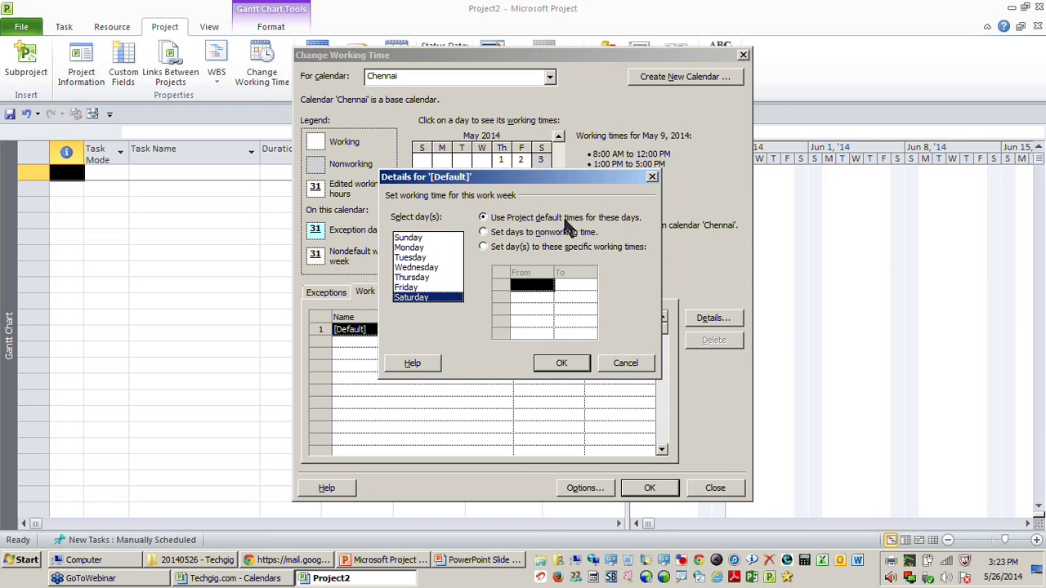
pyautogui.moveTo(423, 248); pyautogui.dragTo(425, 290)
pyautogui.click(569, 365)
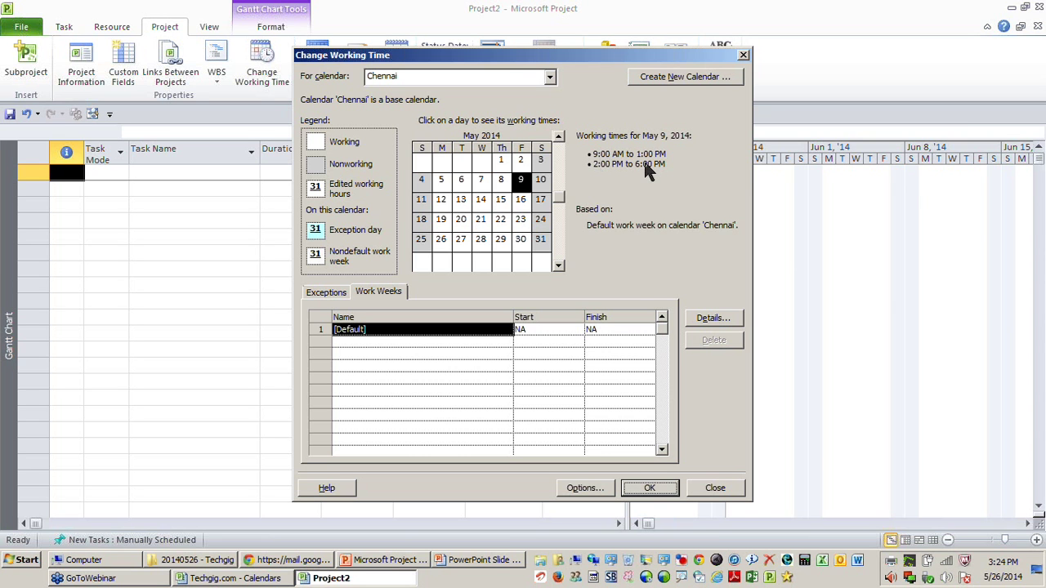
# Step: Check the Chennai calendar's working times for May 14 and for weekdays in April 2014
pyautogui.click(461, 202)
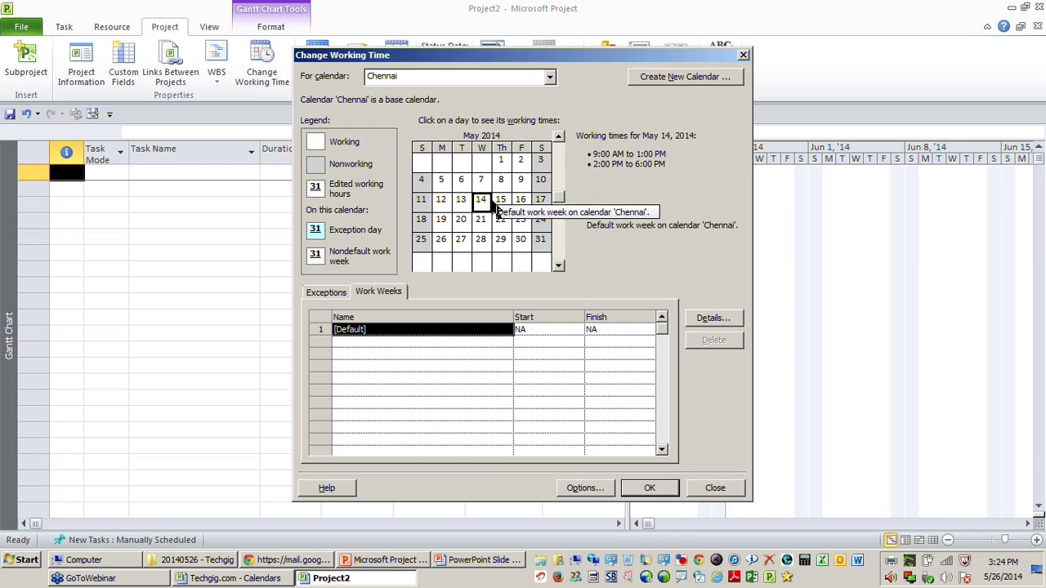
pyautogui.click(426, 331)
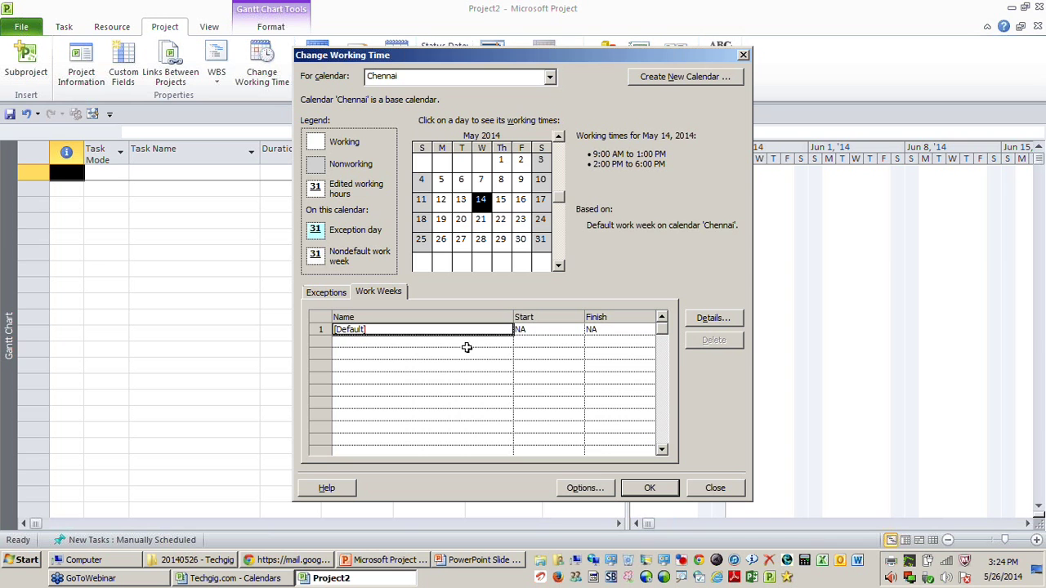
pyautogui.click(556, 165)
pyautogui.click(500, 200)
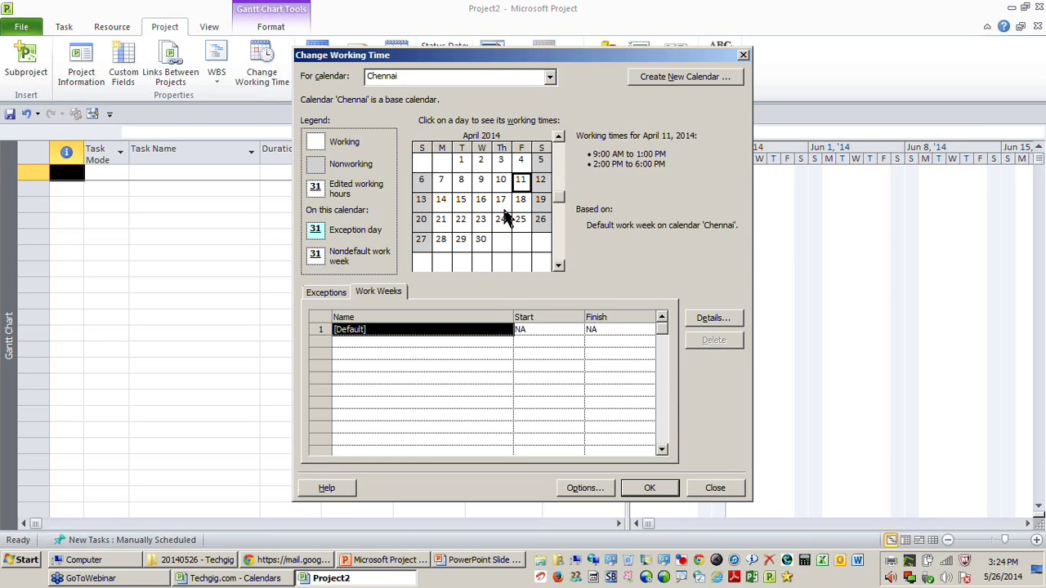
pyautogui.click(520, 219)
pyautogui.click(520, 163)
# Step: Check the Chennai calendar's working times for weekdays in July and June 2014
pyautogui.click(561, 244)
pyautogui.click(560, 244)
pyautogui.click(561, 244)
pyautogui.click(481, 202)
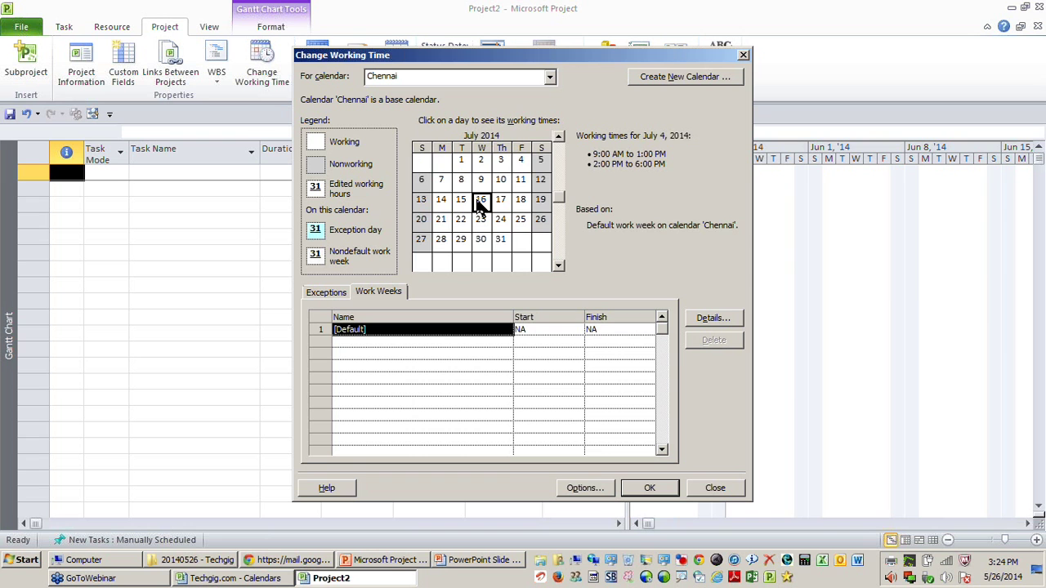
pyautogui.click(559, 165)
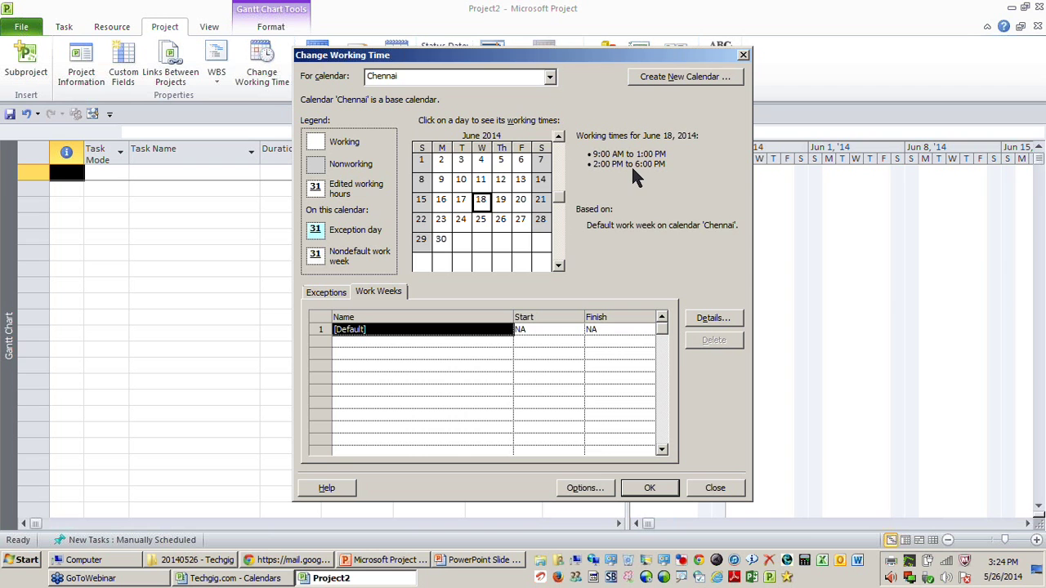
# Step: Check the Chennai calendar's working times across September 2014, from September 1 to September 30
pyautogui.click(557, 258)
pyautogui.click(557, 258)
pyautogui.click(557, 259)
pyautogui.click(441, 163)
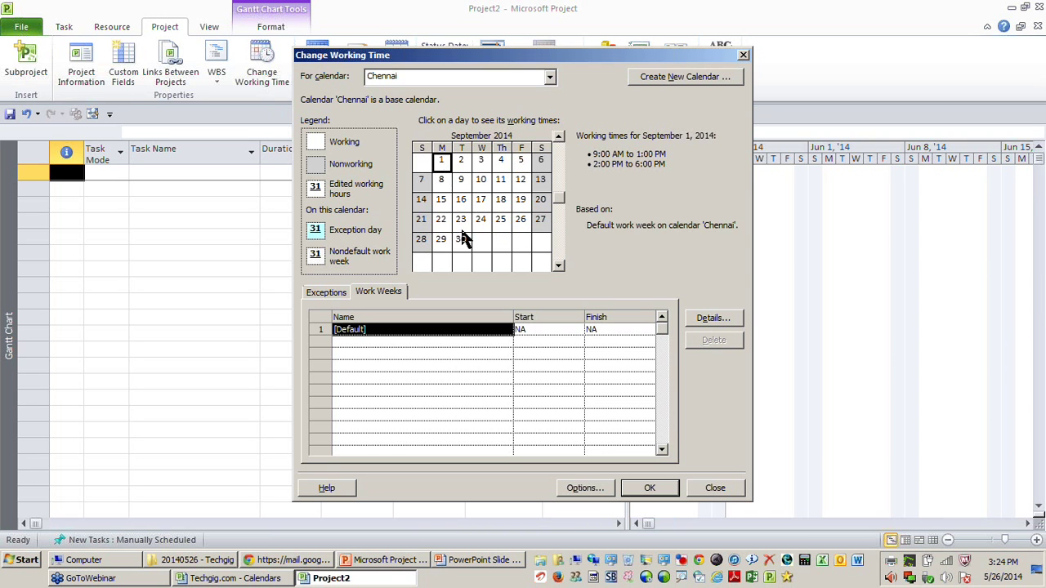
pyautogui.moveTo(447, 224); pyautogui.dragTo(470, 242)
pyautogui.click(459, 182)
pyautogui.click(447, 167)
pyautogui.click(461, 239)
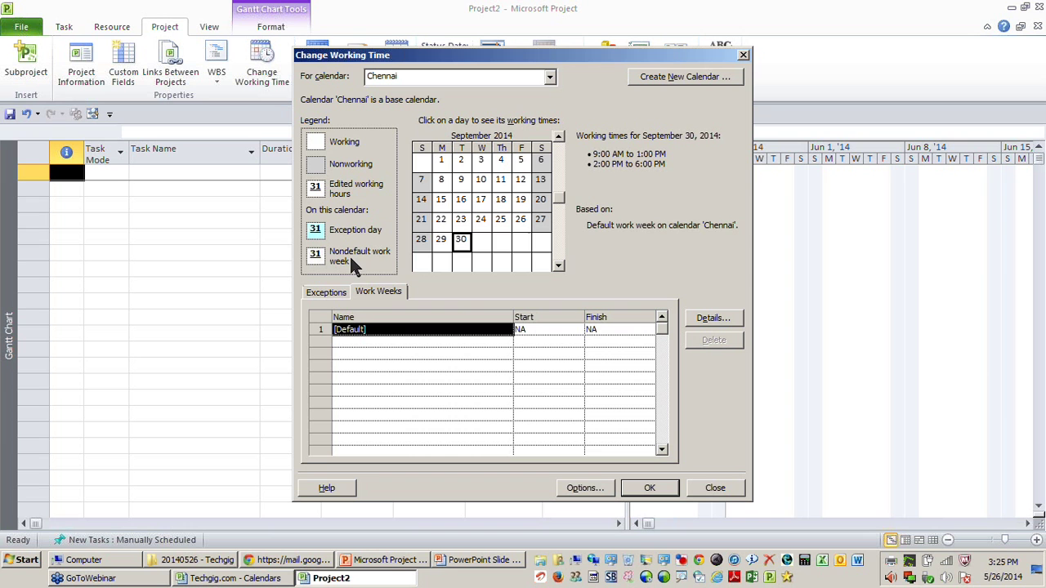
# Step: Add a second work week named "Working time for Sep 2014" below [Default]
pyautogui.click(395, 340)
pyautogui.click(399, 360)
pyautogui.click(409, 392)
pyautogui.click(413, 414)
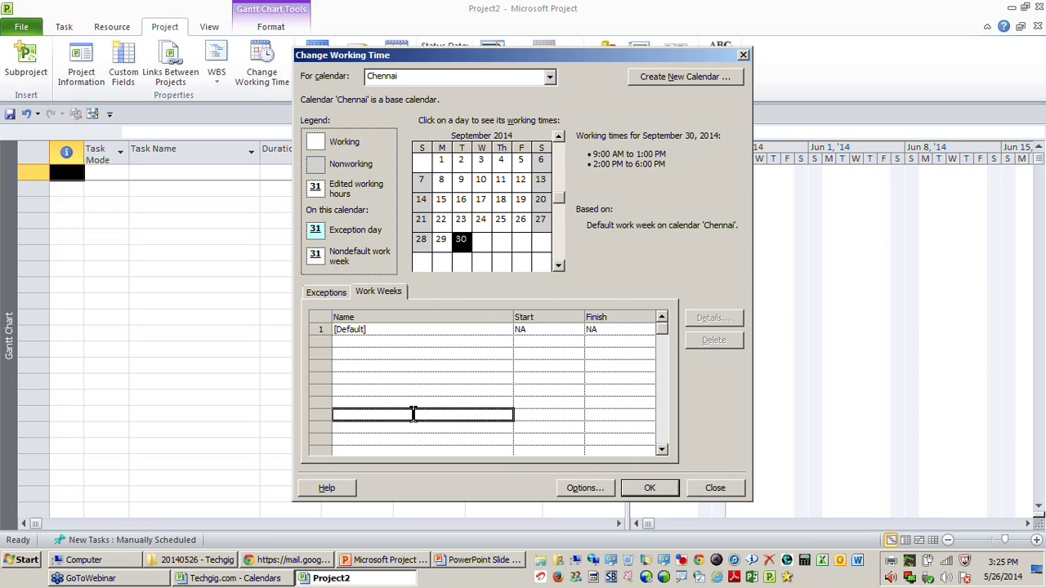
pyautogui.click(396, 340)
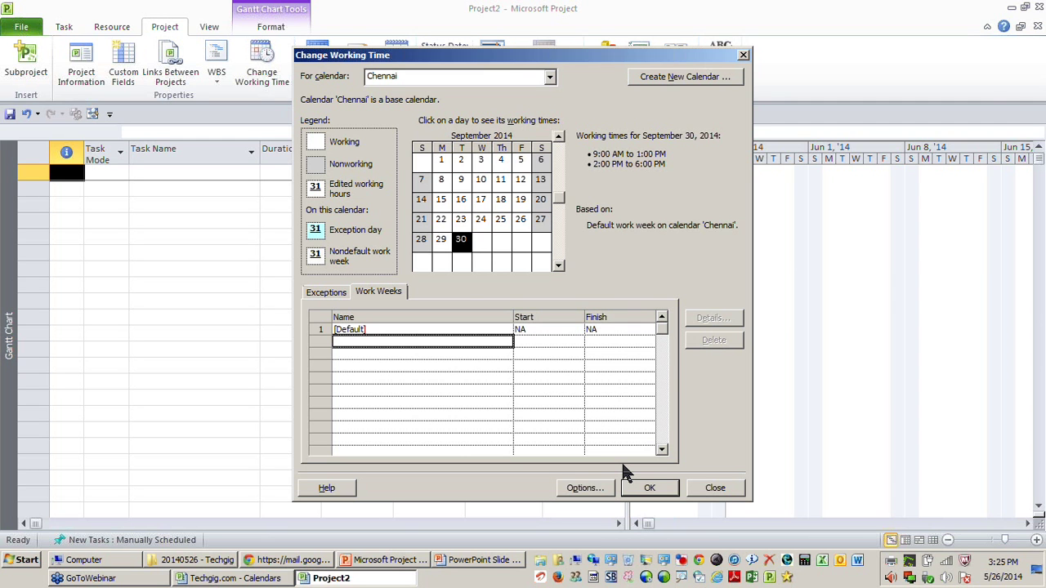
pyautogui.write('Work')
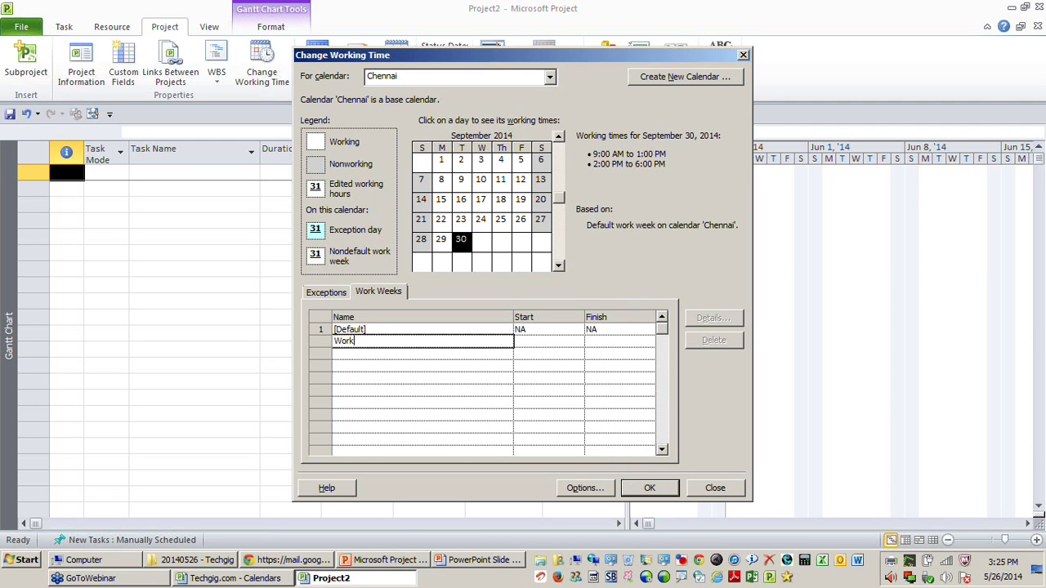
pyautogui.write('ing time for Sep 2014')
# Step: Set the September work week to start on 9/1/2014 and finish on 9/30/2014
pyautogui.click(557, 341)
pyautogui.click(579, 344)
pyautogui.click(577, 342)
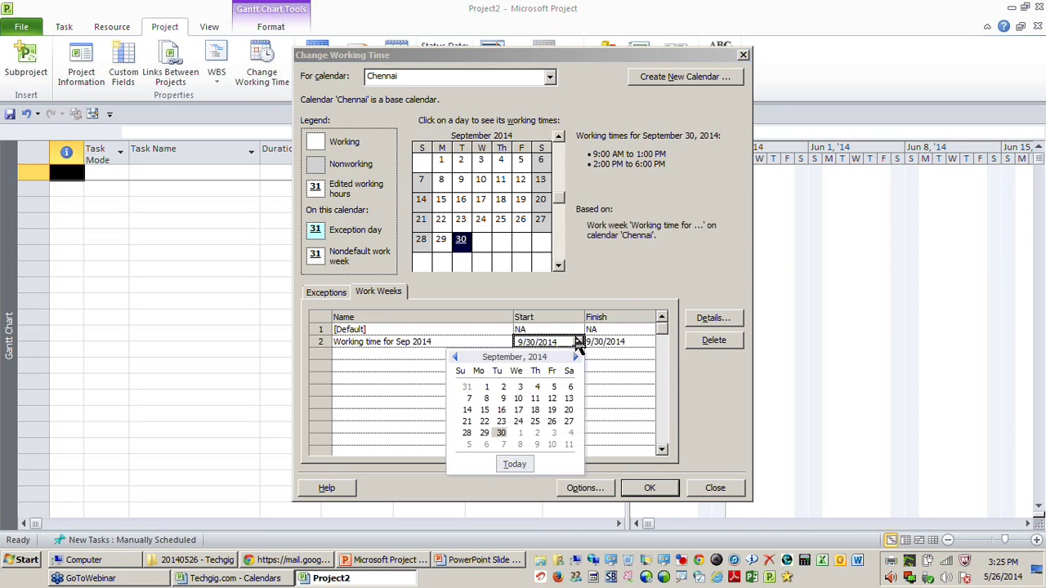
pyautogui.click(486, 387)
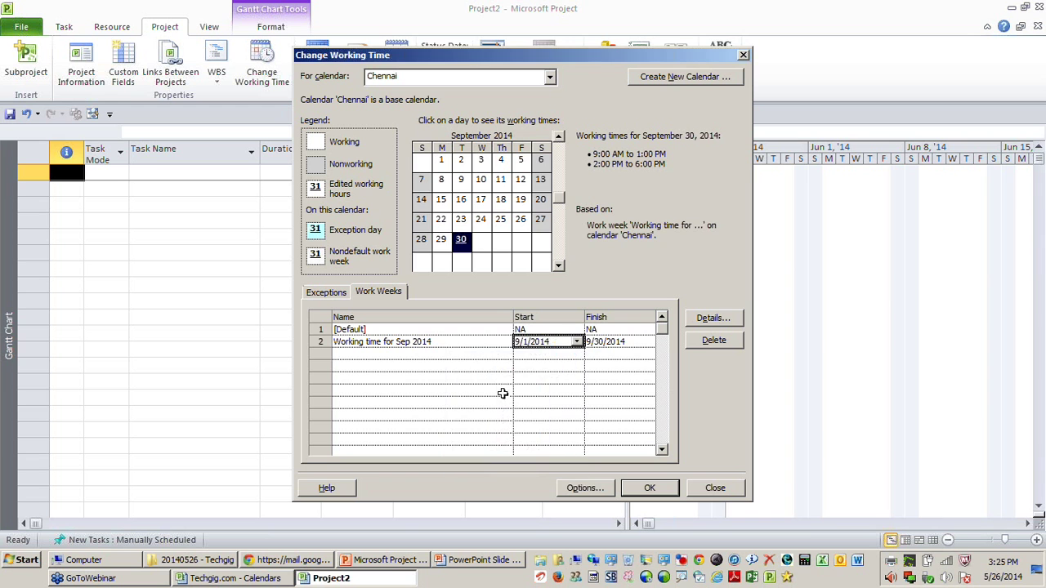
pyautogui.click(630, 343)
pyautogui.click(648, 343)
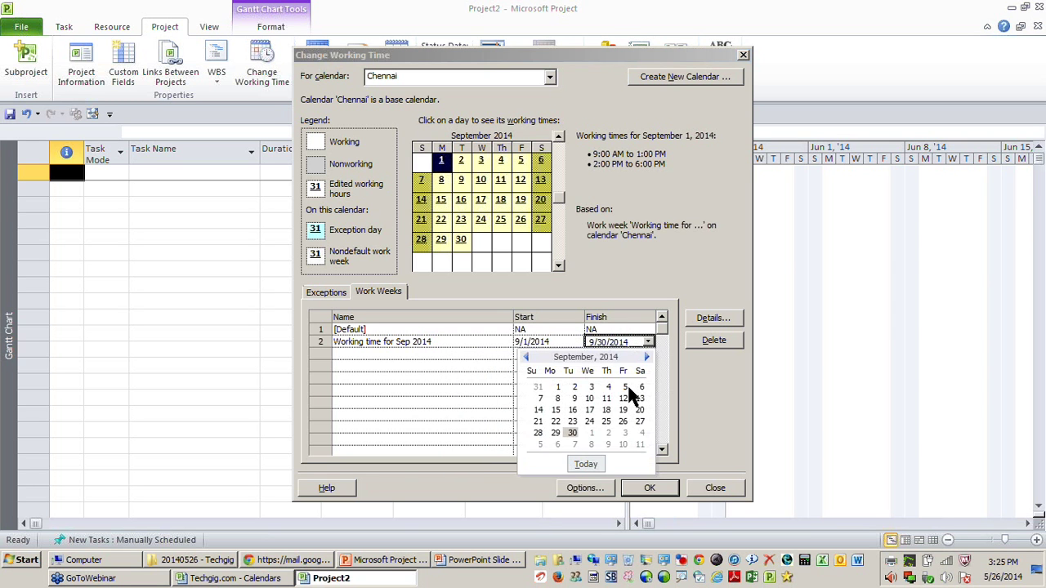
pyautogui.click(572, 433)
# Step: Open the September work week's details and switch Monday through Friday to specific working times
pyautogui.click(384, 344)
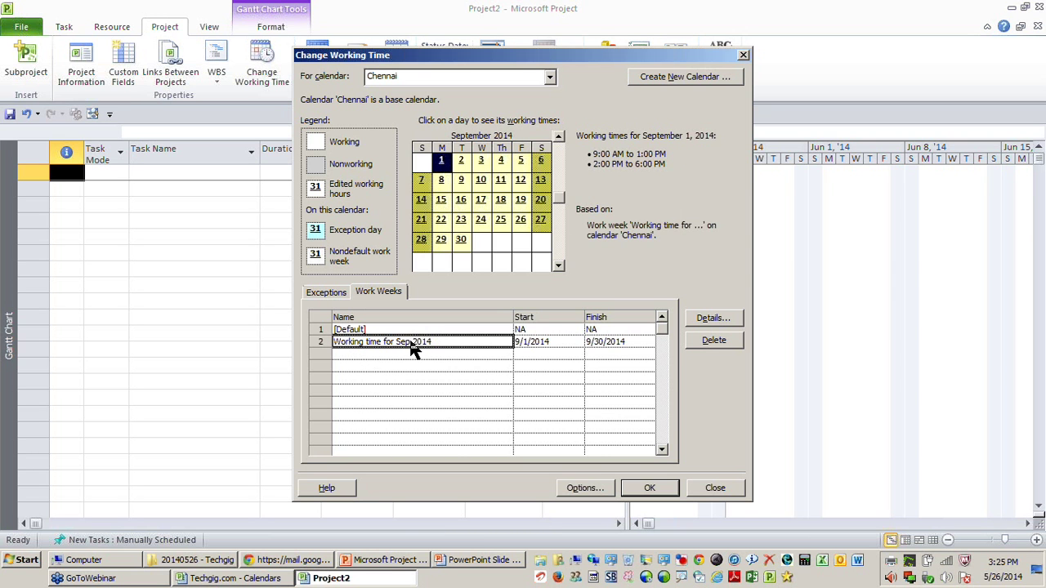
pyautogui.doubleClick(413, 343)
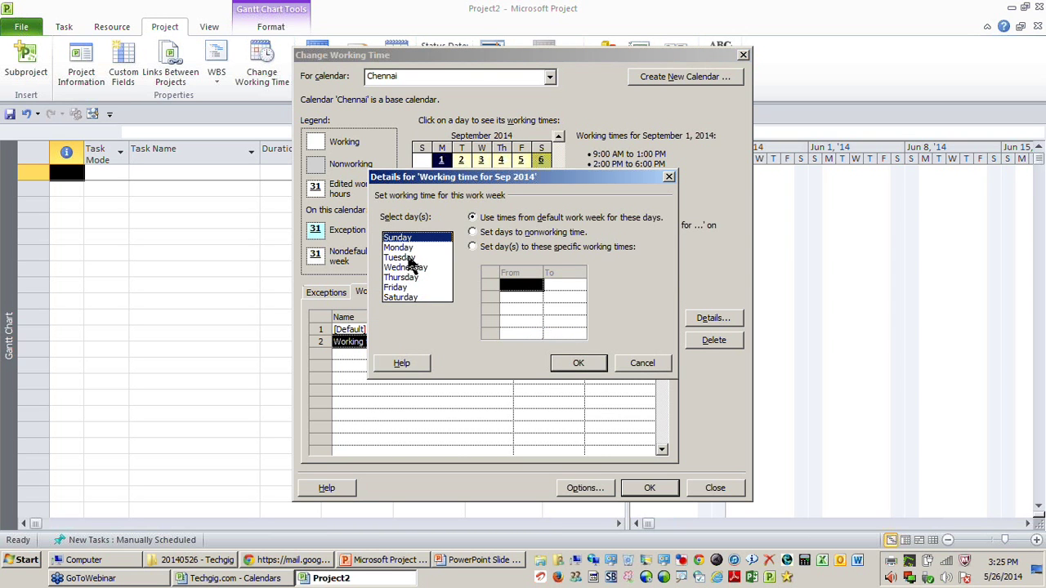
pyautogui.moveTo(409, 249); pyautogui.dragTo(436, 293)
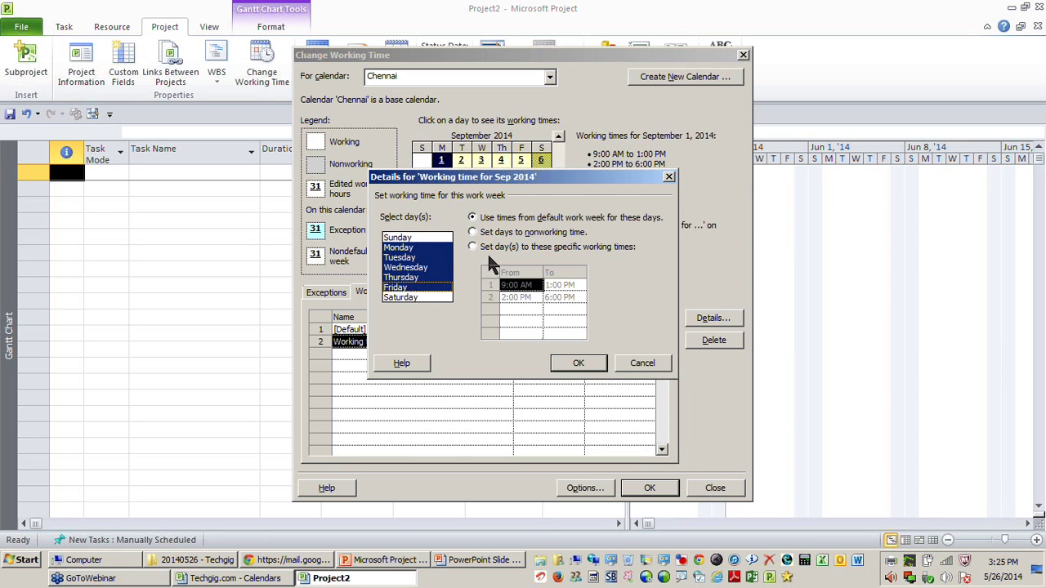
pyautogui.click(500, 248)
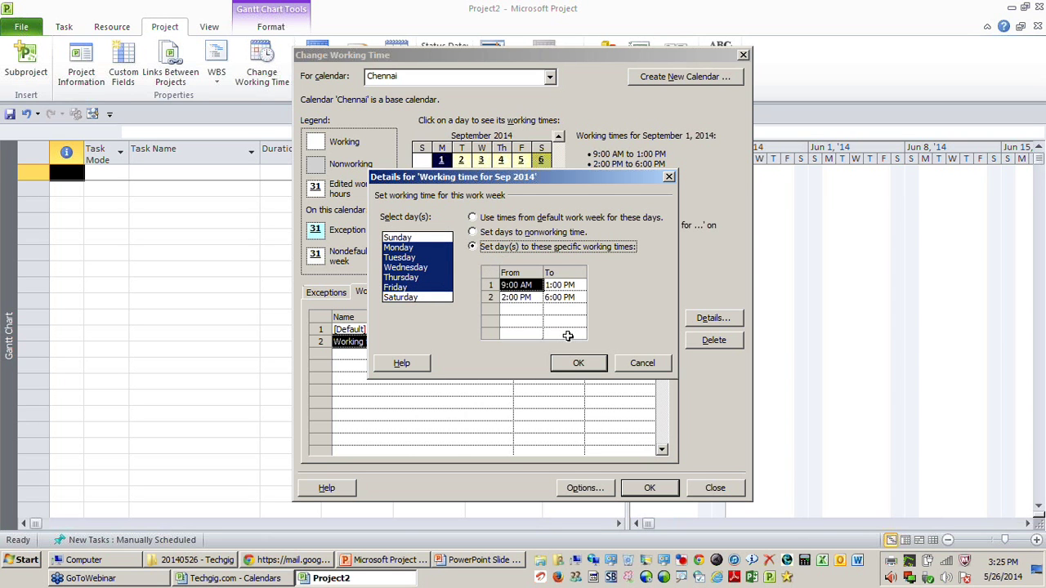
# Step: Set the first September weekday working period to 10:00 AM to 2:00 PM
pyautogui.click(530, 288)
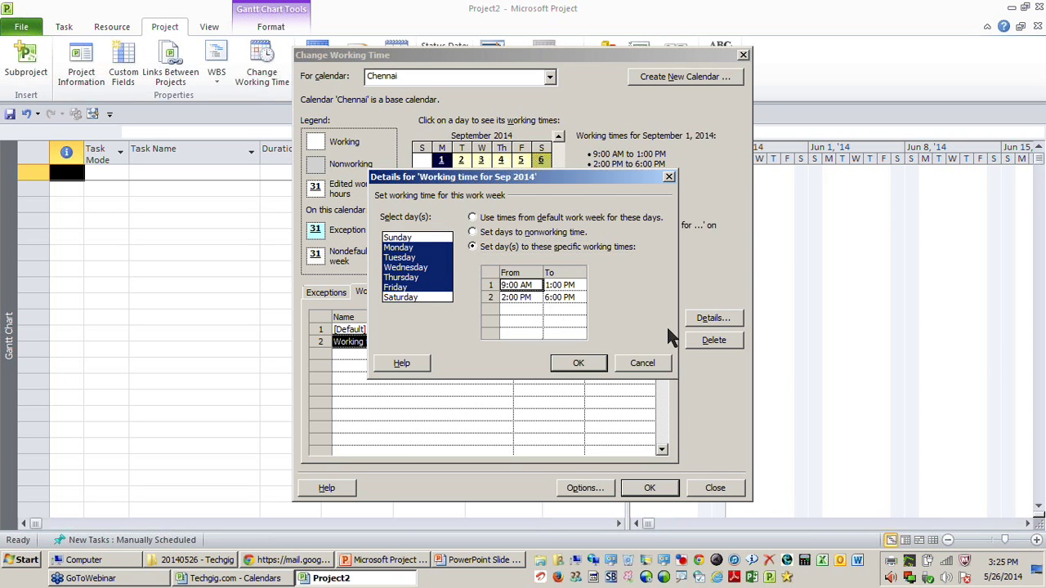
pyautogui.write('10')
pyautogui.press('Tab')
pyautogui.write('2')
pyautogui.press('Tab')
# Step: Set the second September weekday working period to 3:00 PM to 7:00 PM
pyautogui.write('6')
pyautogui.press('Tab')
pyautogui.write('7')
pyautogui.press('Return')
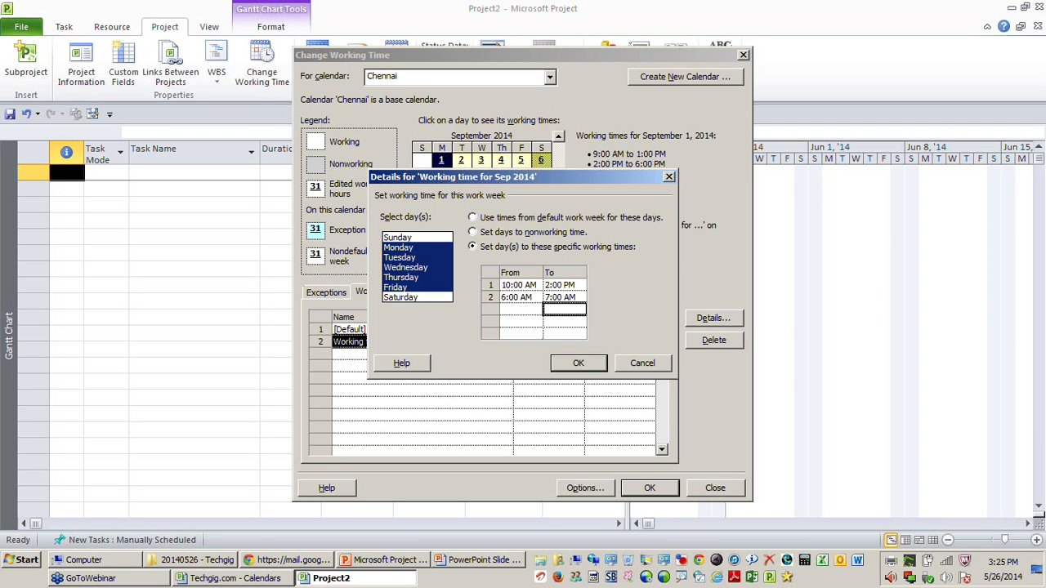
pyautogui.press('Up')
pyautogui.press('Left')
pyautogui.write('3')
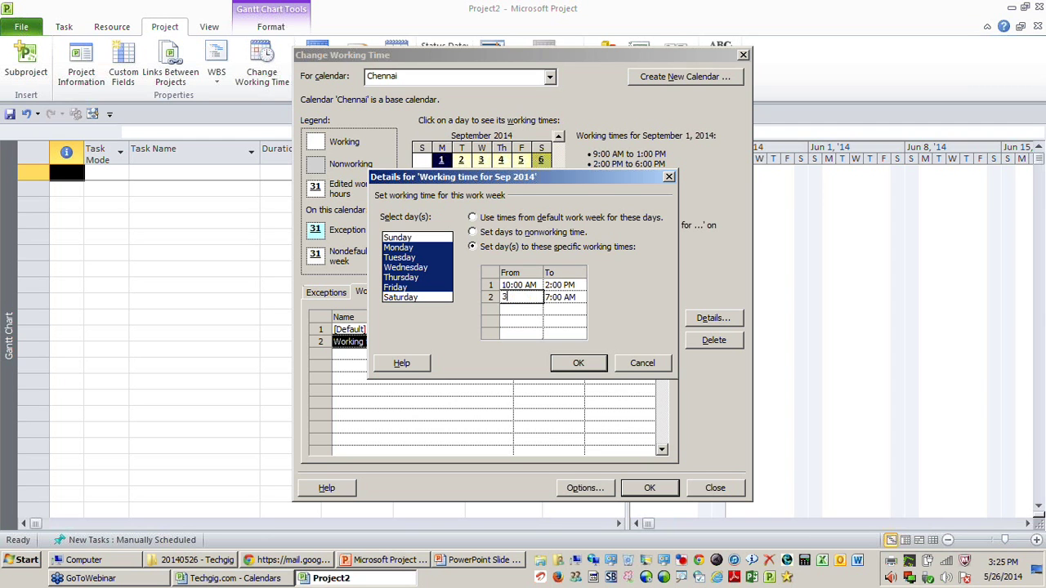
pyautogui.write('pm')
pyautogui.press('Tab')
pyautogui.write('7 pm')
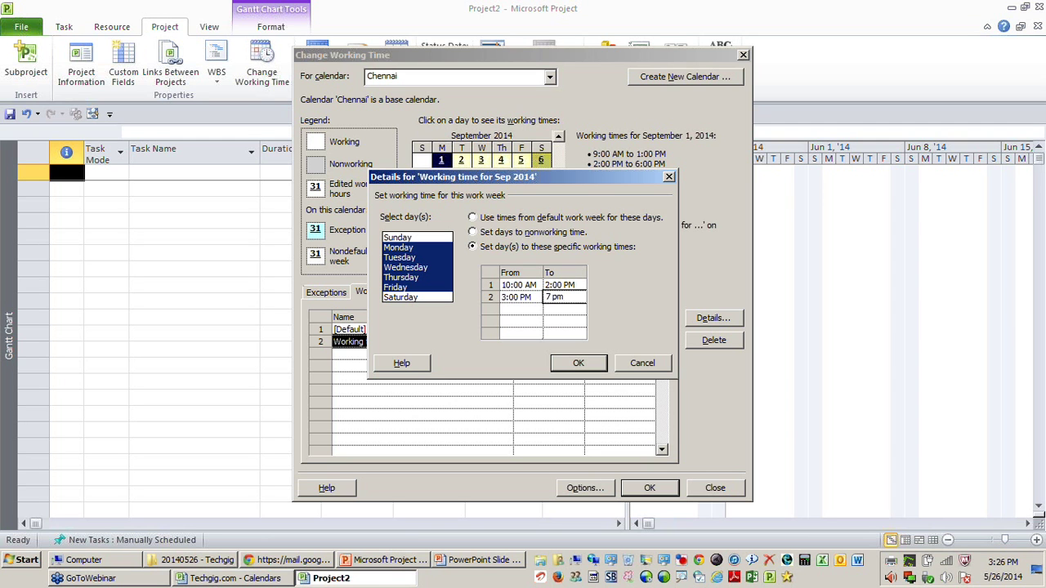
pyautogui.press('Return')
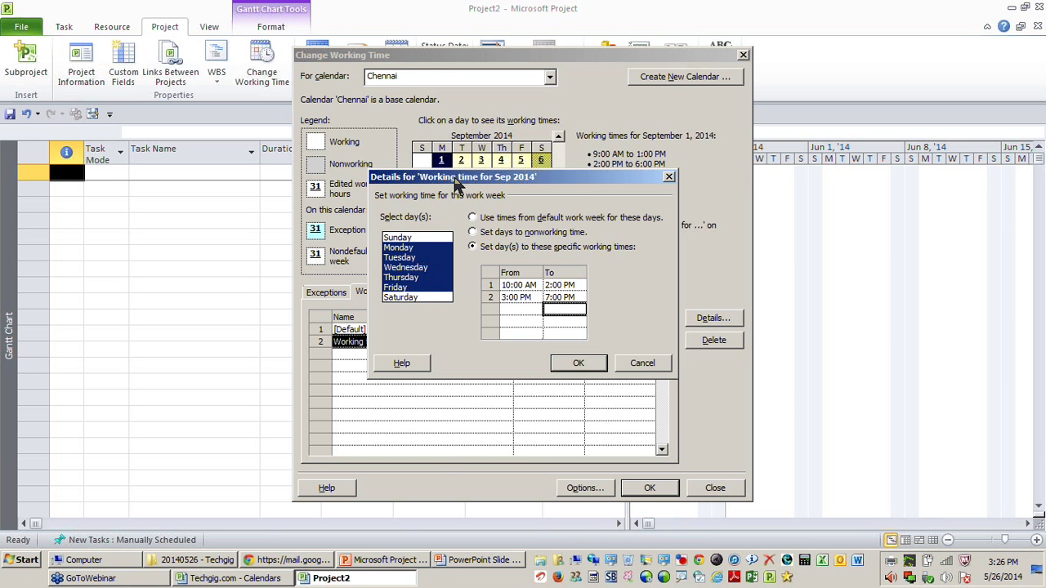
# Step: Move the details dialog clear of the calendar and accept the September work week's working times
pyautogui.moveTo(455, 184); pyautogui.dragTo(443, 406)
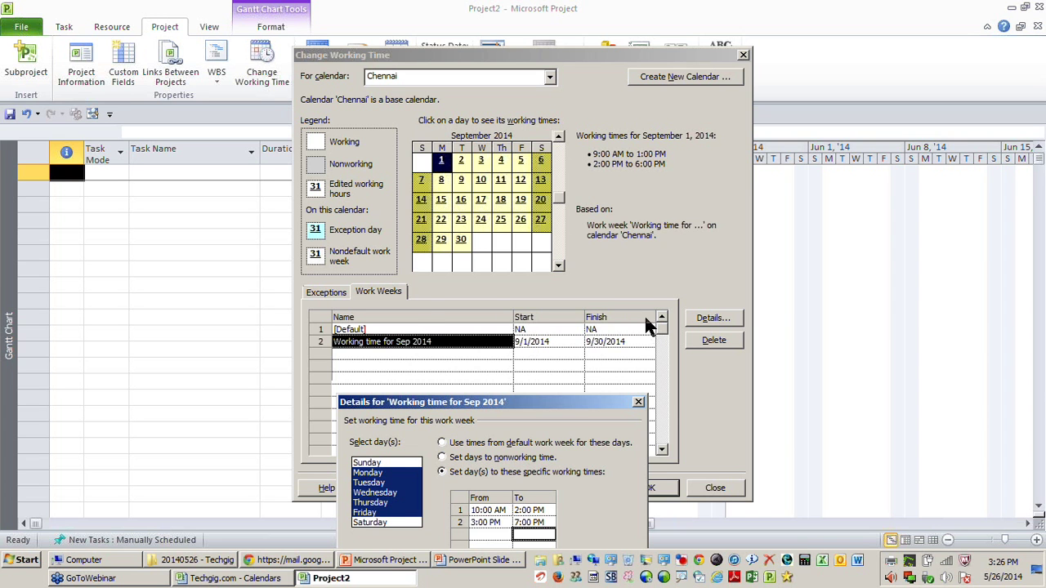
pyautogui.moveTo(533, 406); pyautogui.dragTo(447, 286)
pyautogui.click(470, 464)
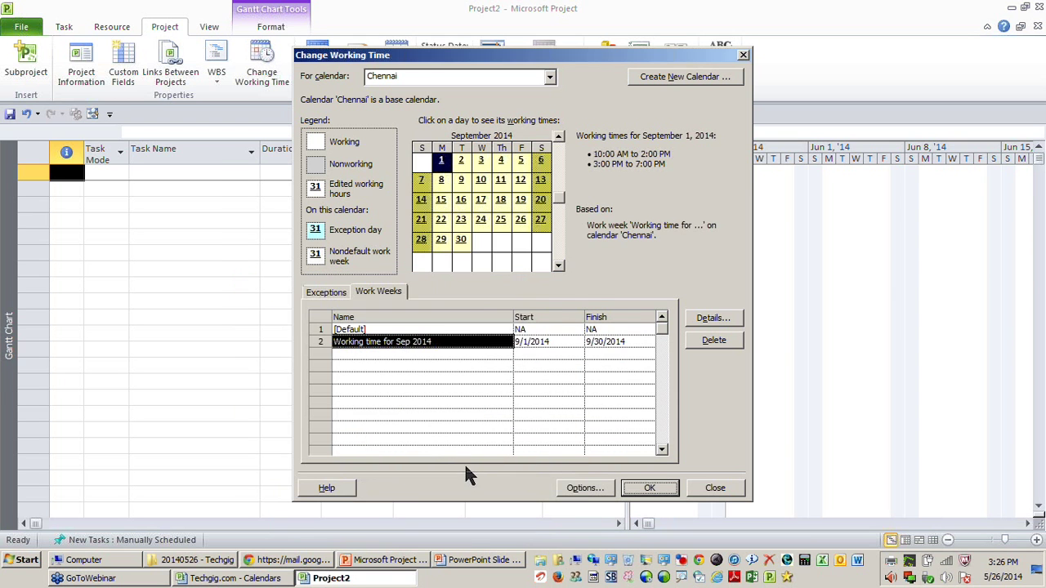
# Step: Check the working times of several September 2014 days and compare them with October 2014
pyautogui.click(482, 180)
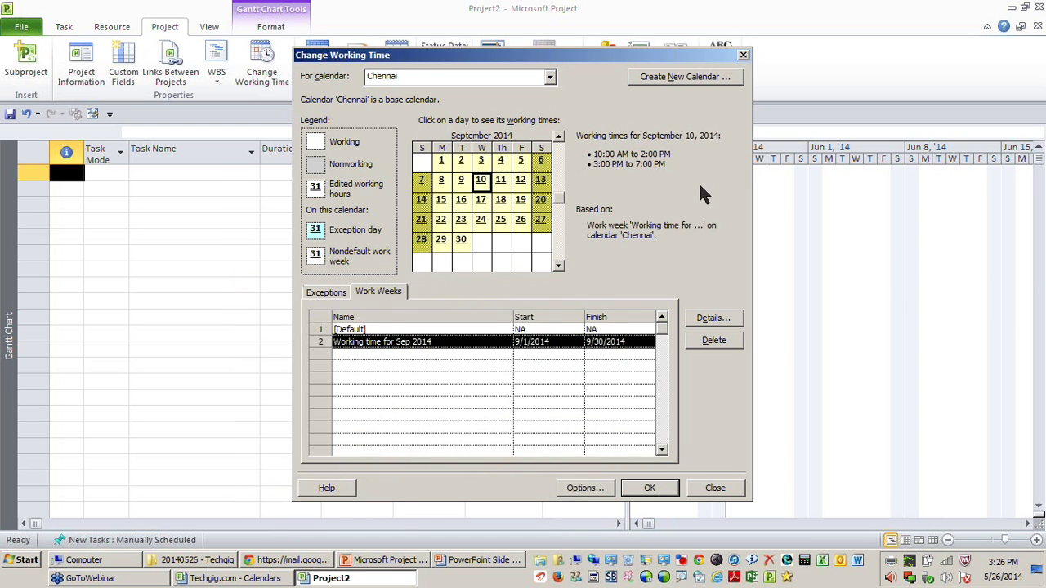
pyautogui.click(441, 161)
pyautogui.click(460, 220)
pyautogui.click(461, 239)
pyautogui.click(558, 267)
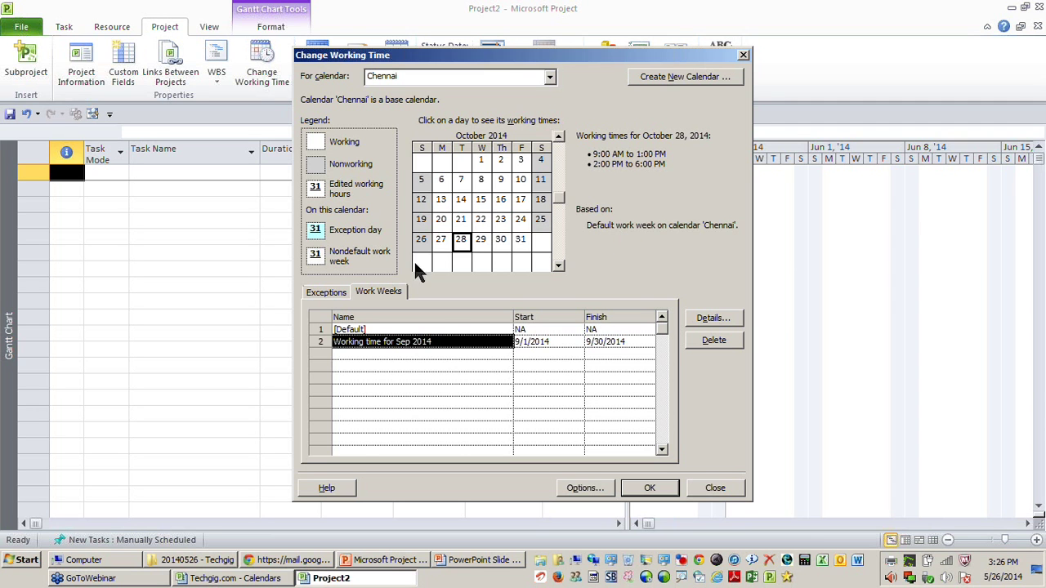
# Step: Add a calendar exception named Govt. Holiday for Friday, June 13, 2014
pyautogui.click(336, 295)
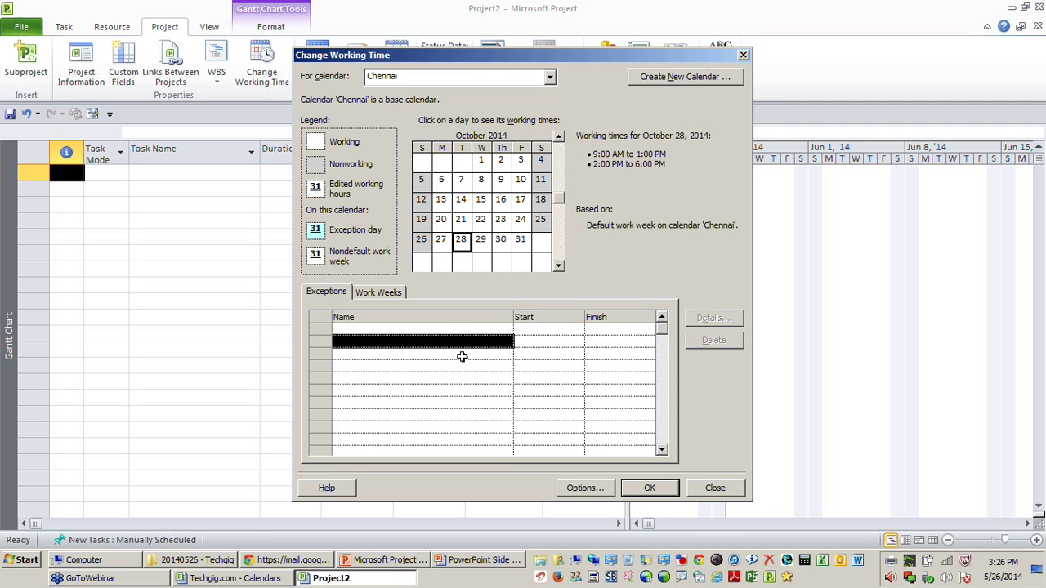
pyautogui.click(495, 330)
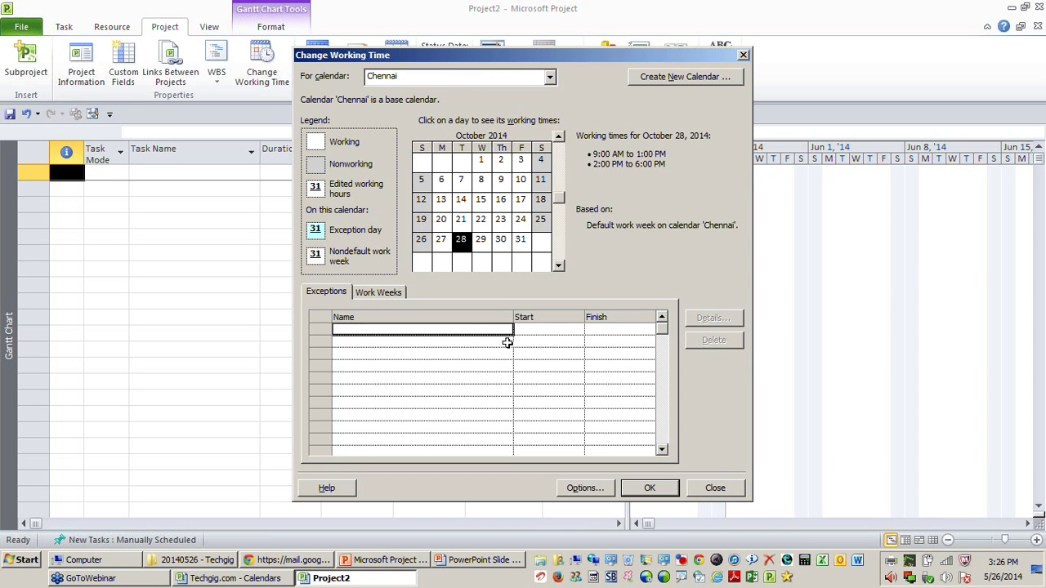
pyautogui.click(559, 161)
pyautogui.click(559, 161)
pyautogui.click(558, 153)
pyautogui.click(558, 153)
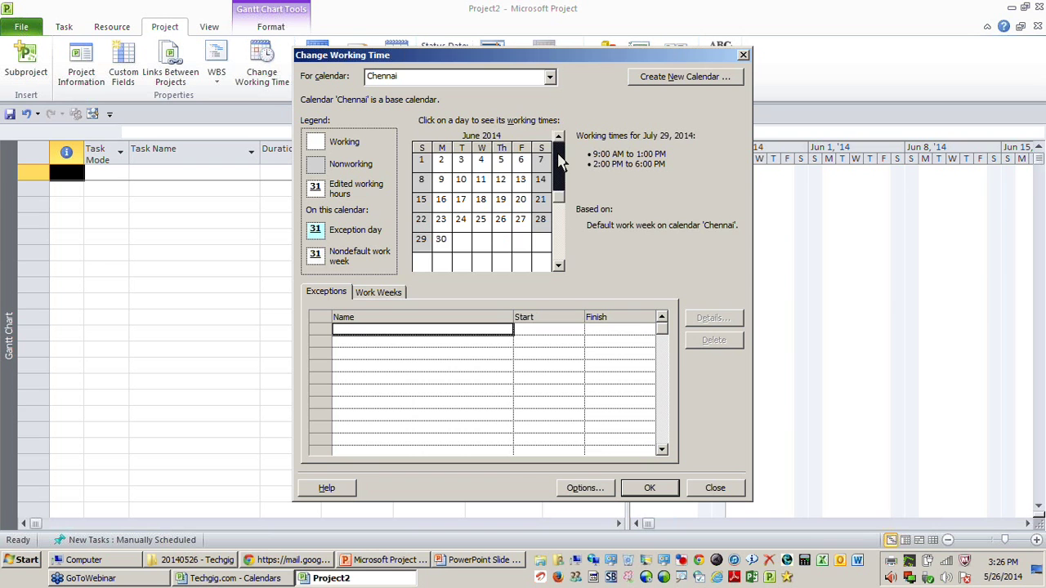
pyautogui.click(527, 183)
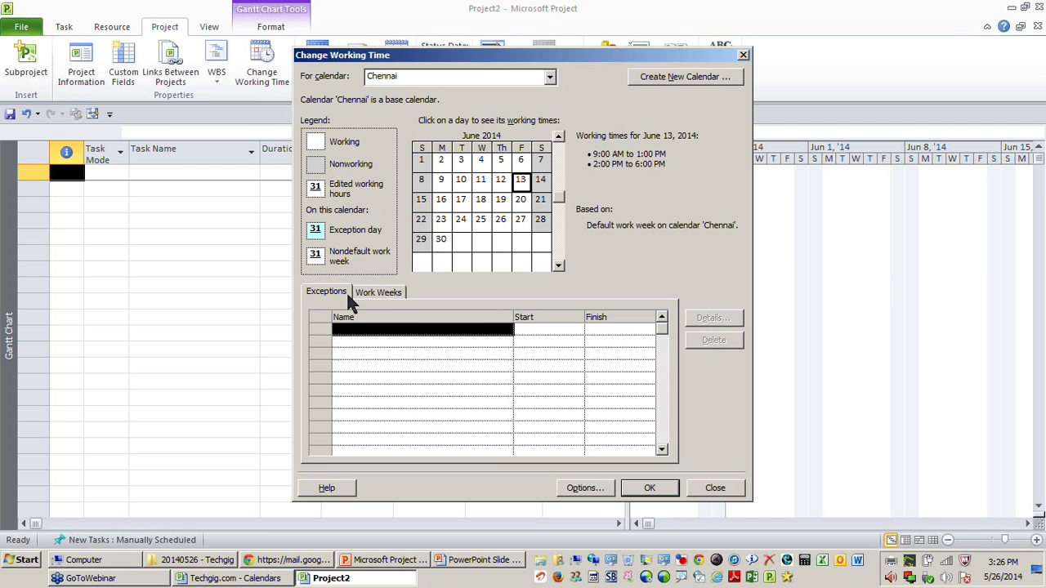
pyautogui.click(413, 334)
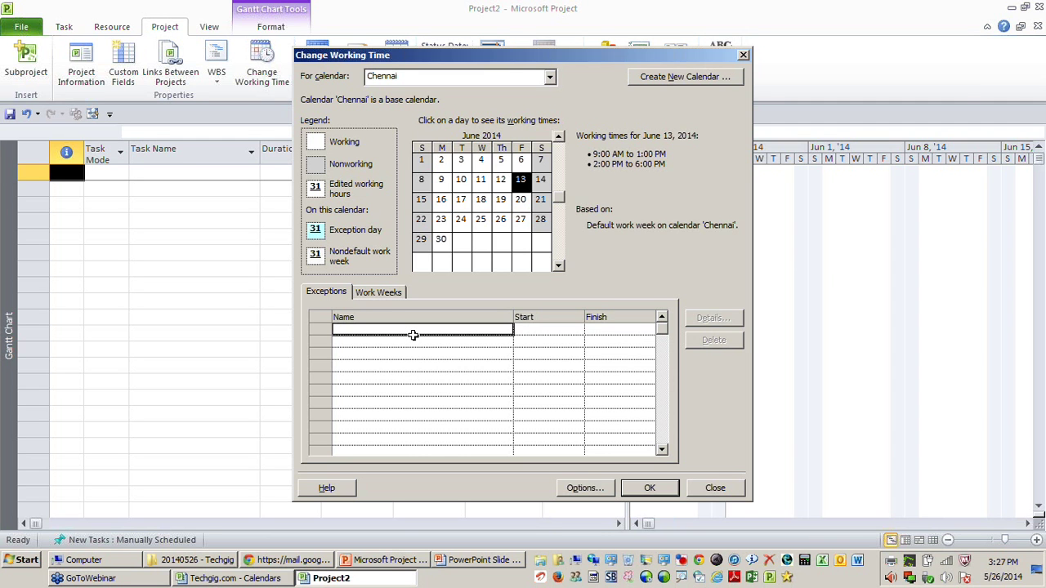
pyautogui.write('Govt. Holiday')
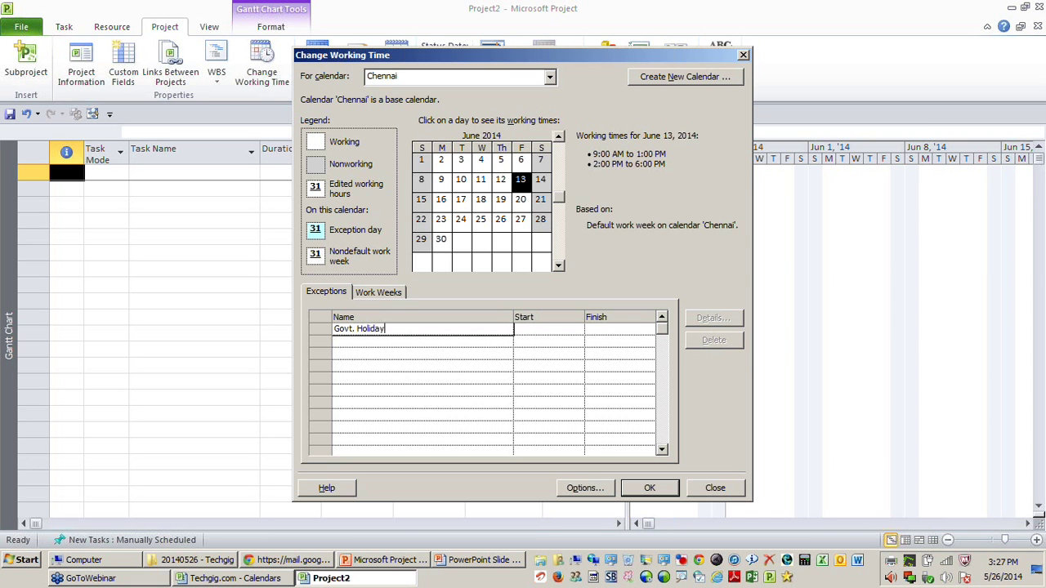
pyautogui.click(539, 329)
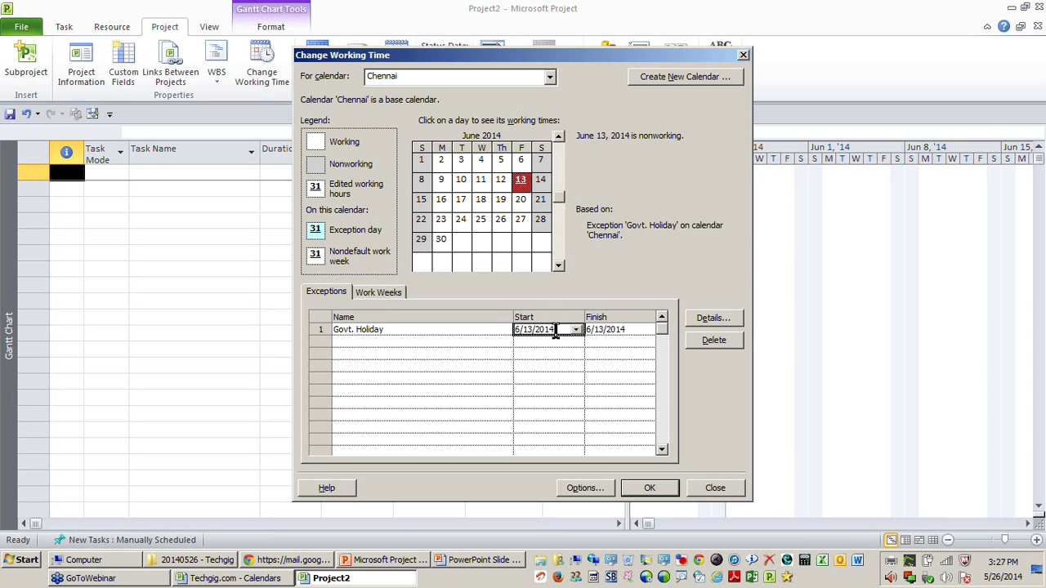
pyautogui.click(619, 329)
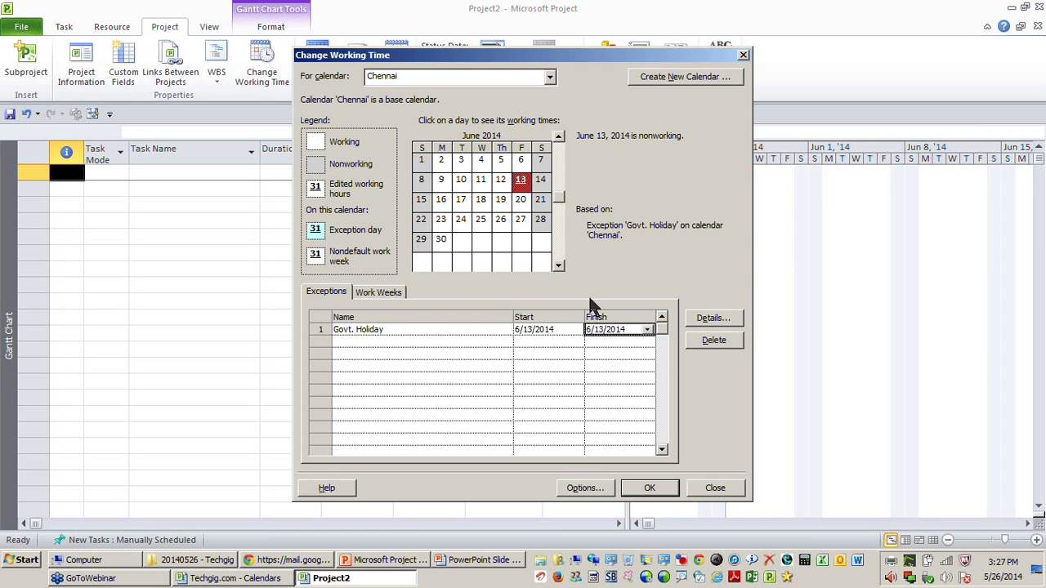
pyautogui.click(520, 180)
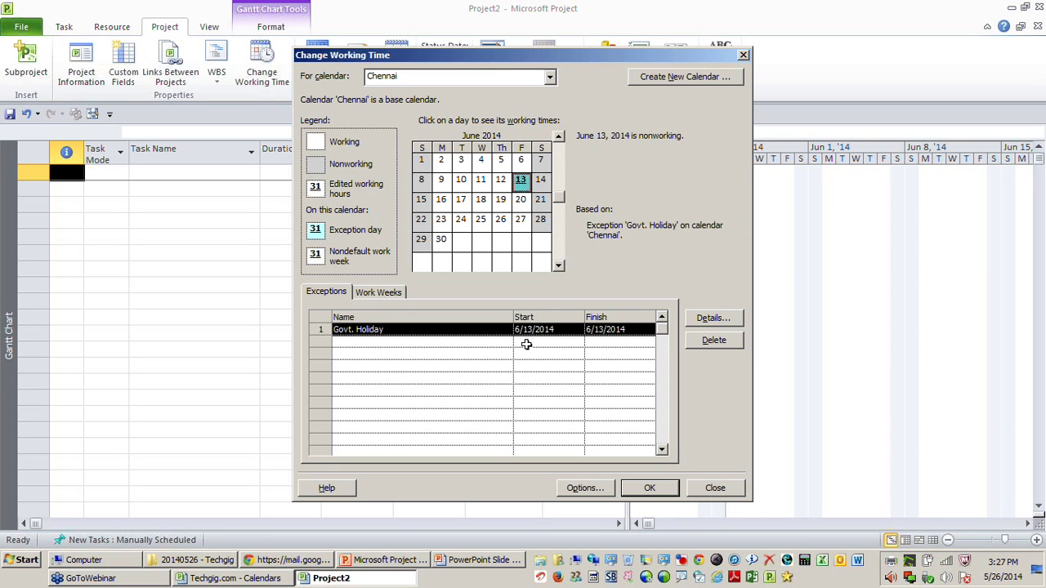
# Step: Begin a second exception below Govt. Holiday with the start date 6/1/2014
pyautogui.click(540, 201)
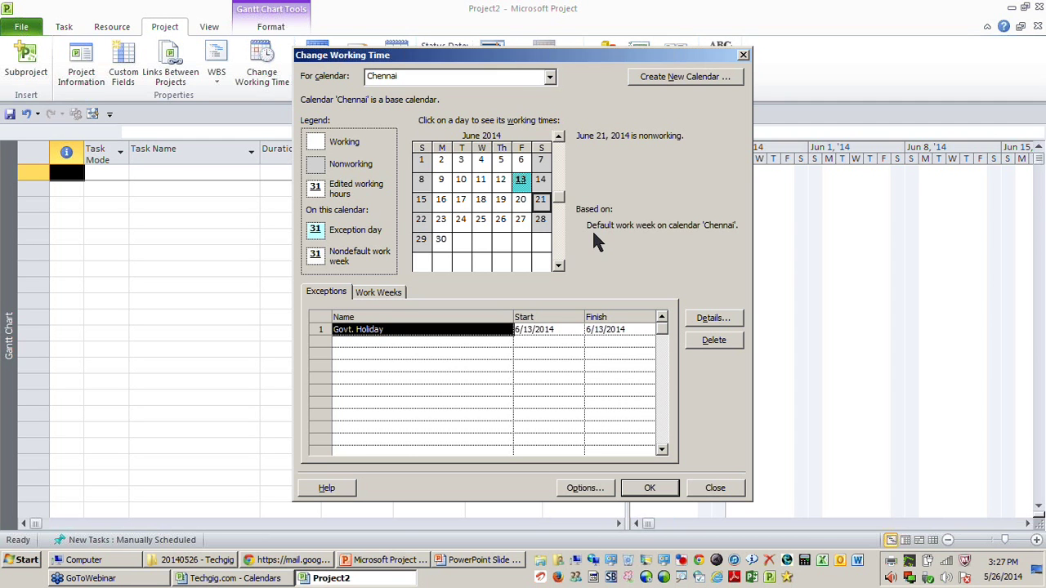
pyautogui.click(576, 343)
pyautogui.click(576, 344)
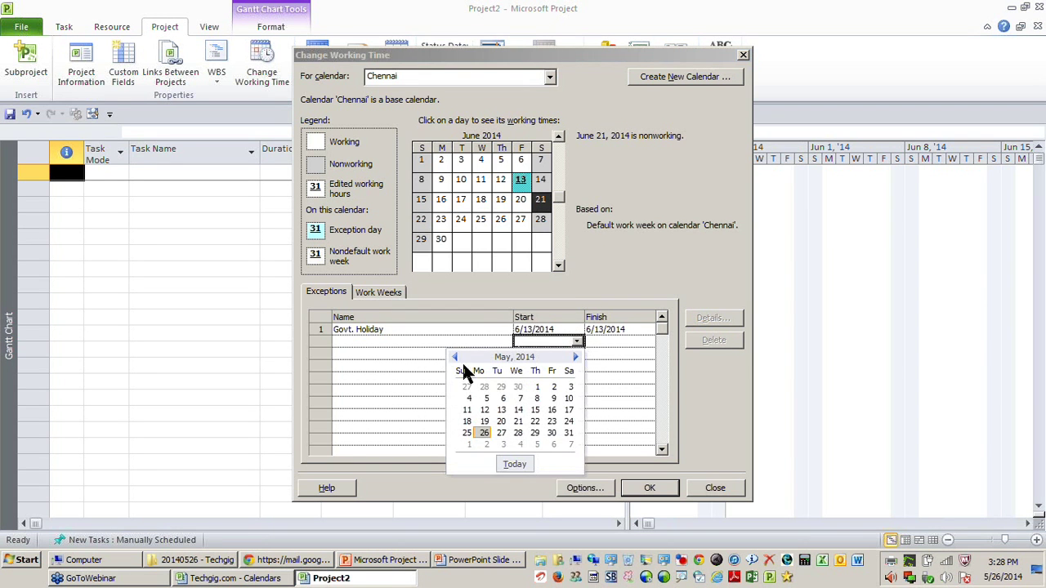
pyautogui.click(576, 358)
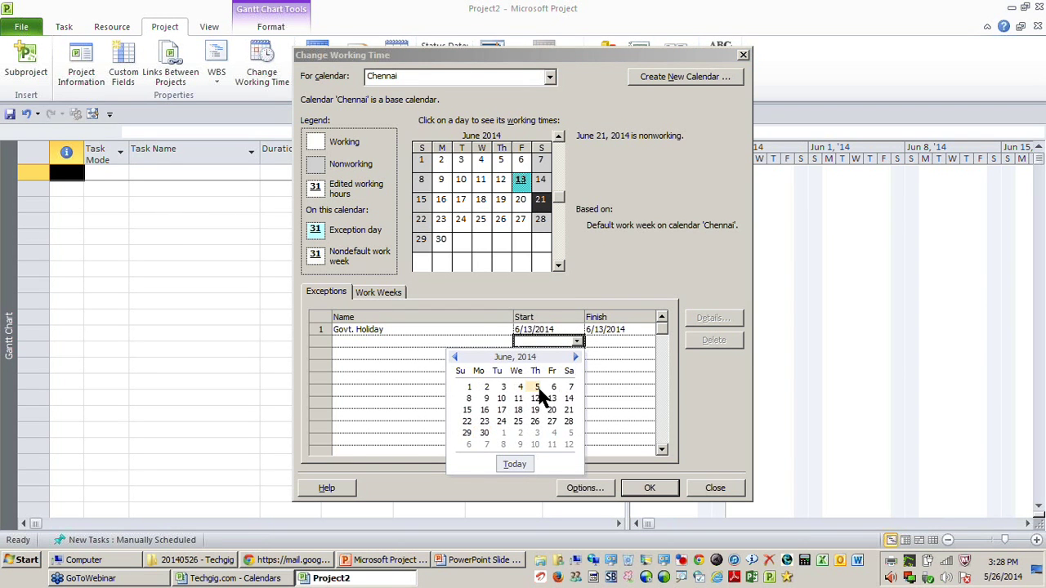
pyautogui.click(469, 387)
# Step: Set the finish date of the unnamed second exception to 9/30/2014
pyautogui.click(645, 348)
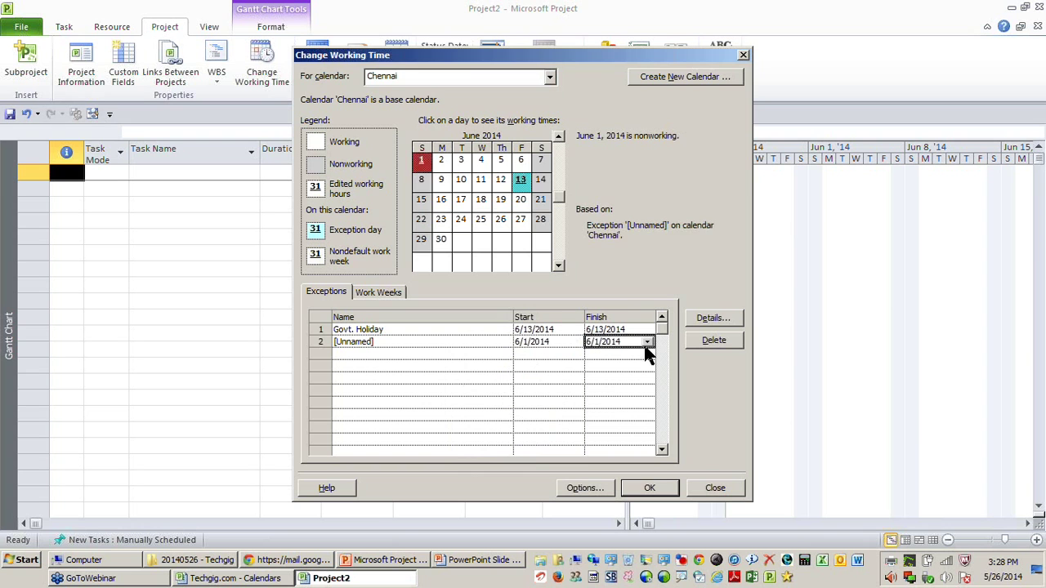
pyautogui.click(647, 343)
pyautogui.click(646, 357)
pyautogui.click(646, 357)
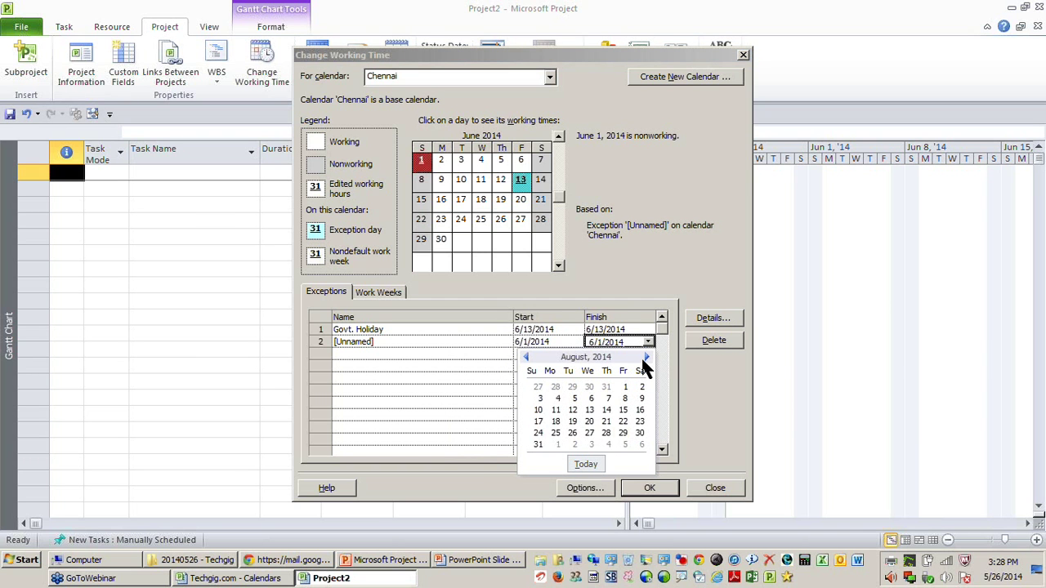
pyautogui.click(646, 357)
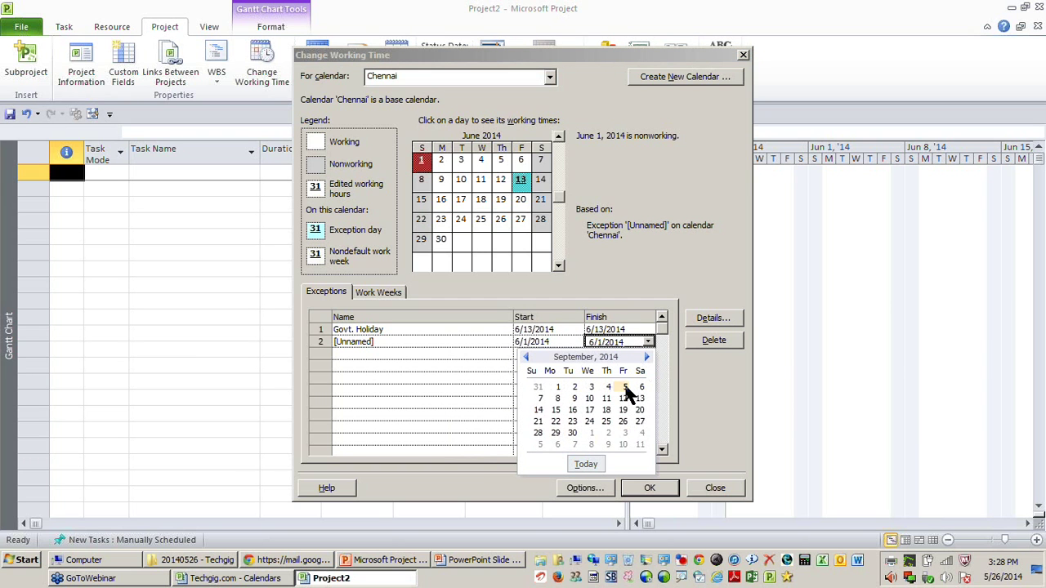
pyautogui.click(572, 432)
pyautogui.click(551, 342)
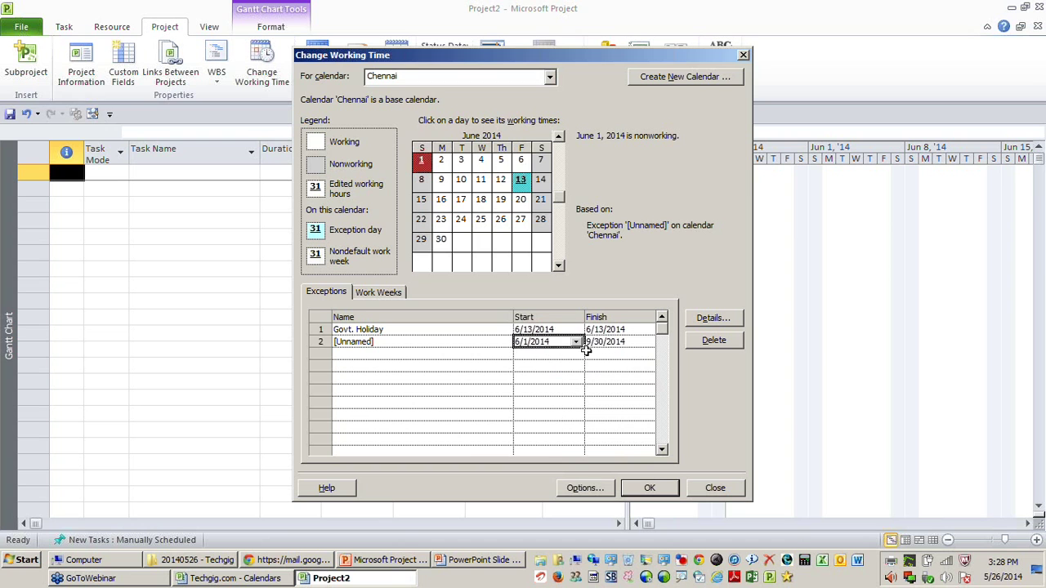
pyautogui.click(608, 343)
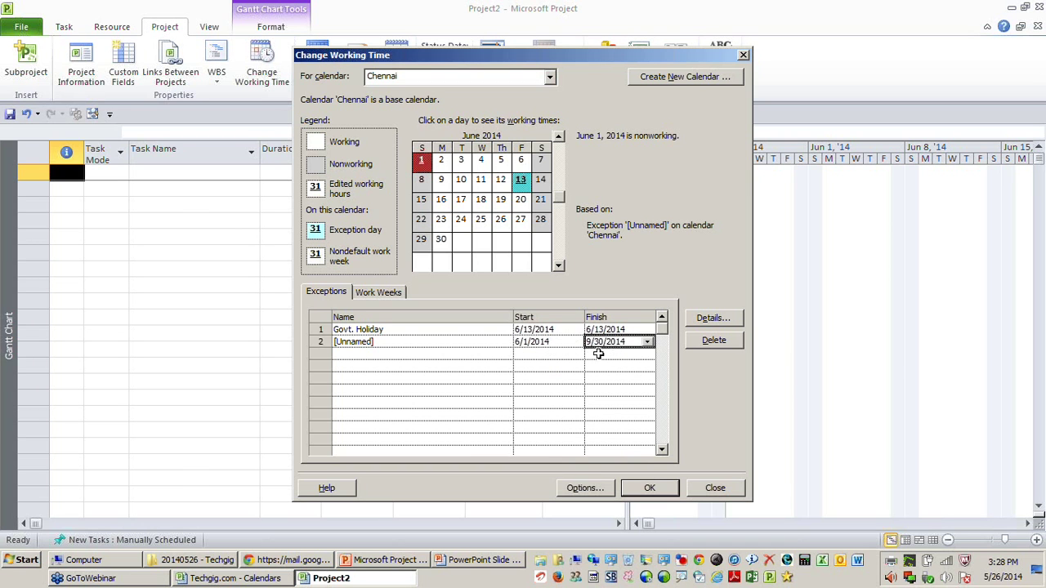
# Step: Name the second exception "Second Saturday is working" and dismiss the conflict message
pyautogui.click(493, 340)
pyautogui.click(494, 337)
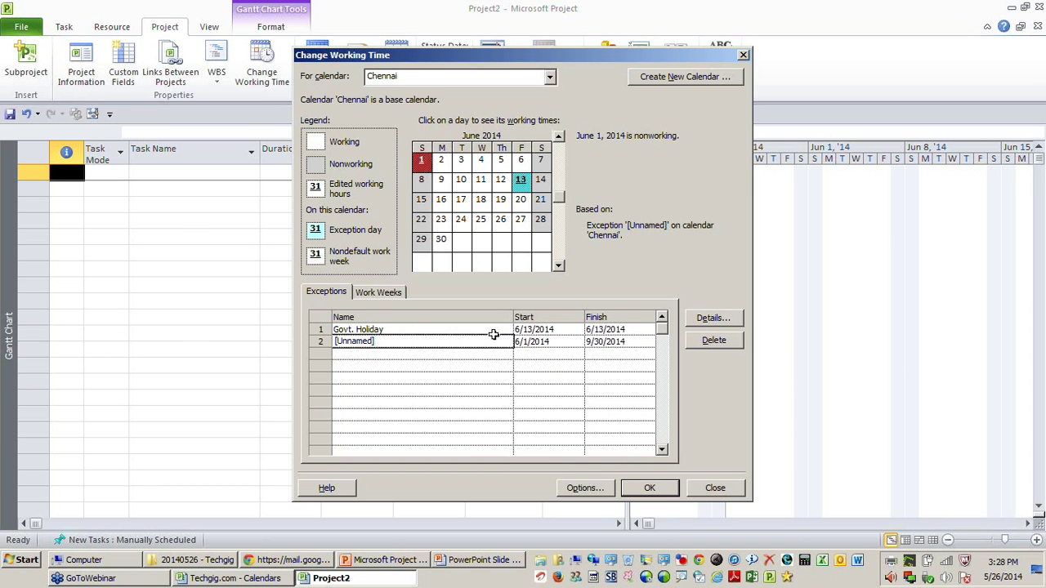
pyautogui.write('Sat')
pyautogui.press('BackSpace')
pyautogui.press('BackSpace')
pyautogui.press('BackSpace')
pyautogui.press('BackSpace')
pyautogui.press('BackSpace')
pyautogui.press('BackSpace')
pyautogui.press('BackSpace')
pyautogui.press('BackSpace')
pyautogui.press('BackSpace')
pyautogui.press('BackSpace')
pyautogui.press('BackSpace')
pyautogui.press('BackSpace')
pyautogui.write('Second saturday is working')
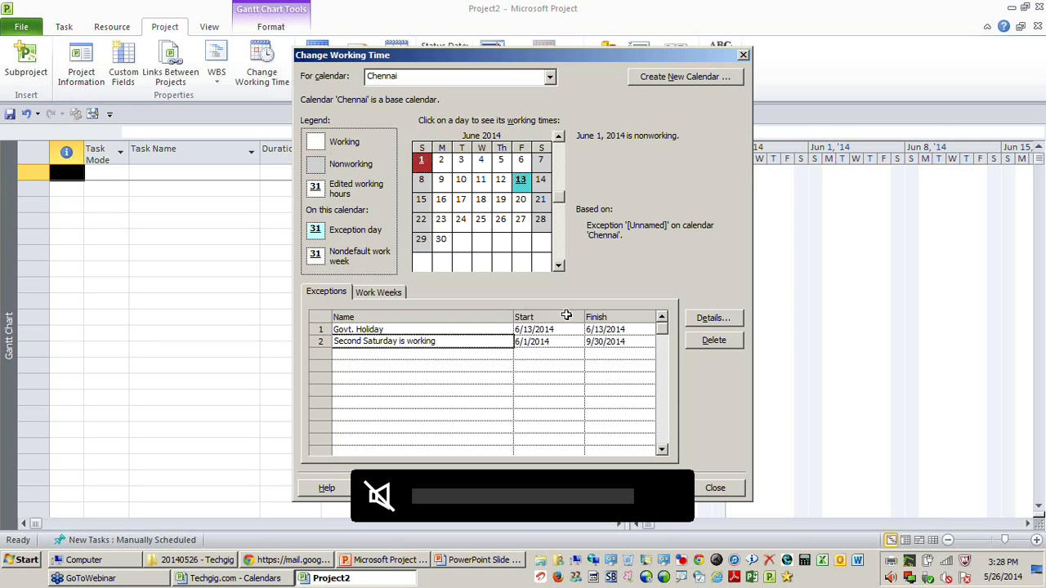
pyautogui.click(463, 377)
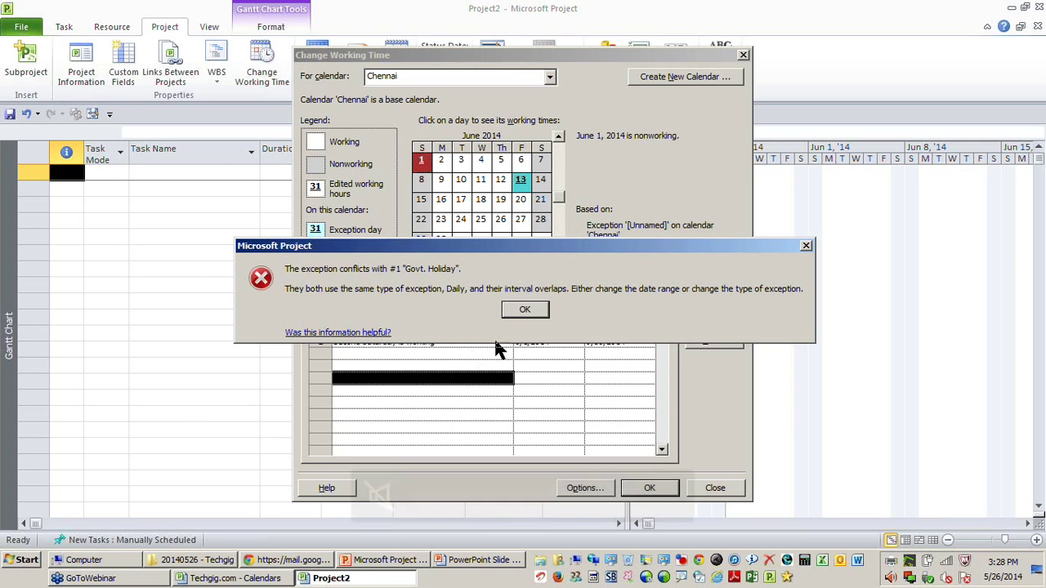
pyautogui.click(524, 309)
# Step: Set the start date of the Second Saturday is working exception to 7/1/2014
pyautogui.click(505, 343)
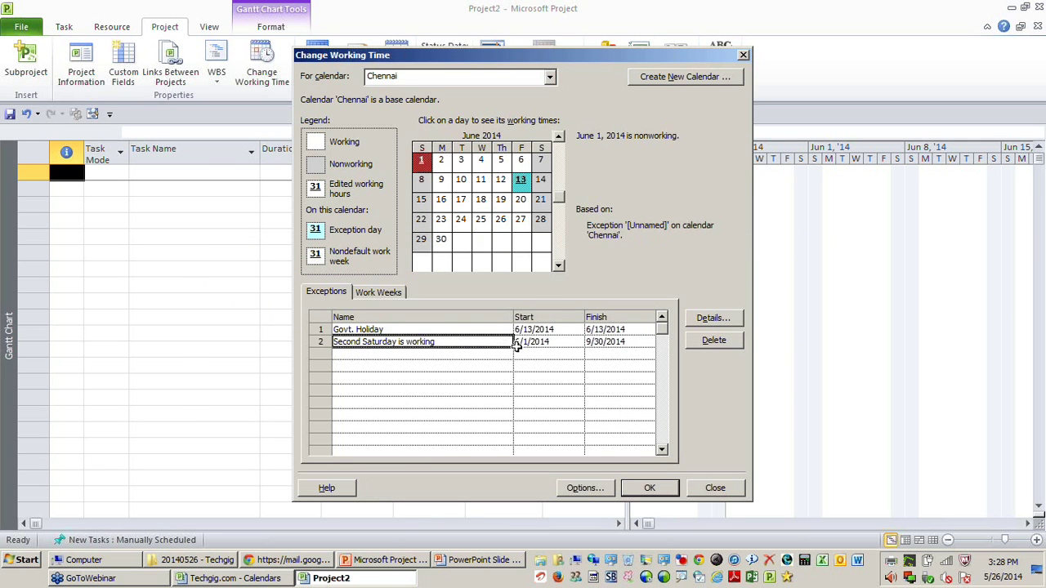
pyautogui.click(521, 343)
pyautogui.click(527, 309)
pyautogui.click(546, 343)
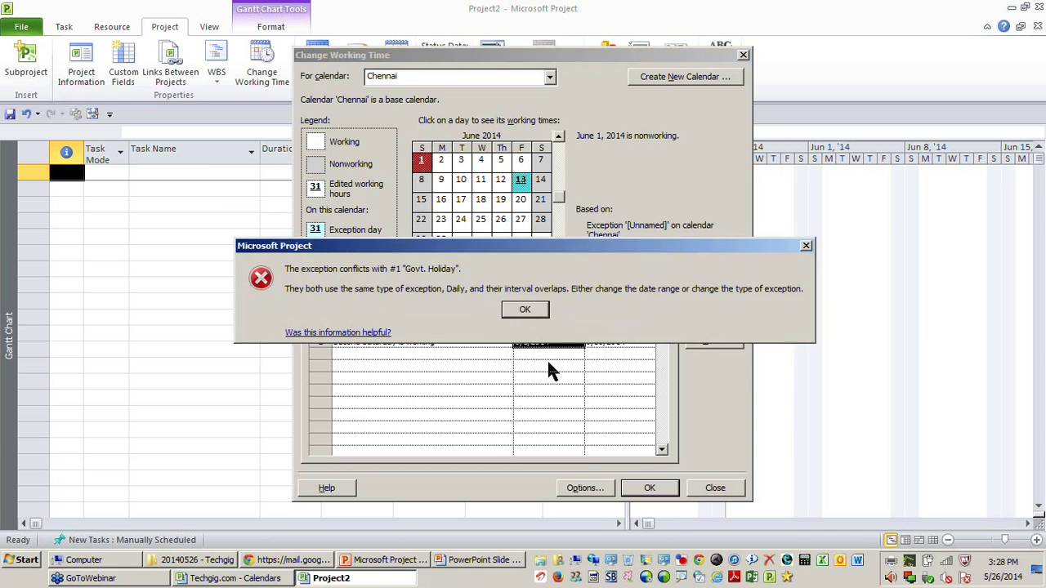
pyautogui.click(540, 312)
pyautogui.click(574, 343)
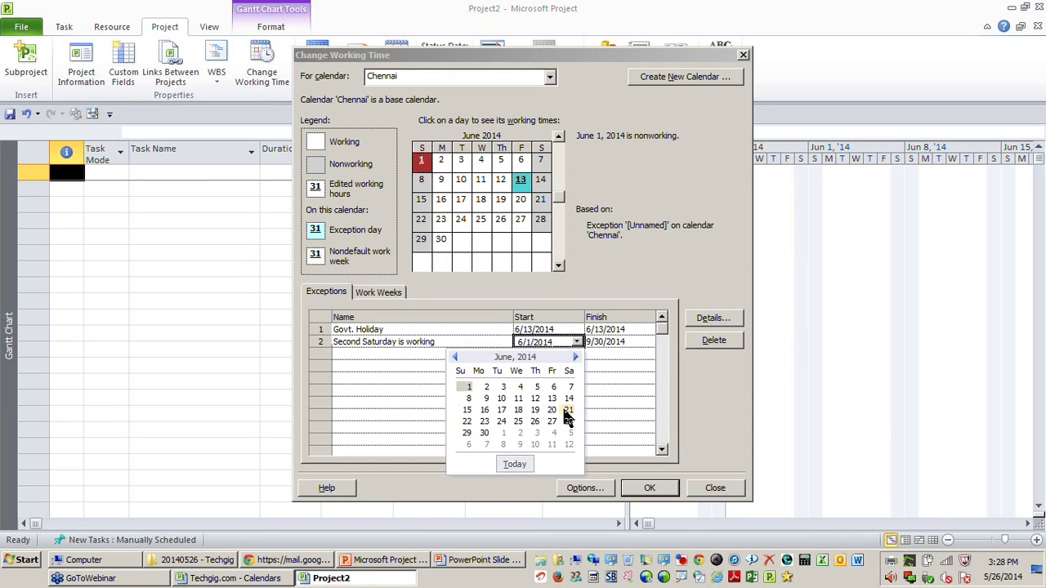
pyautogui.click(576, 358)
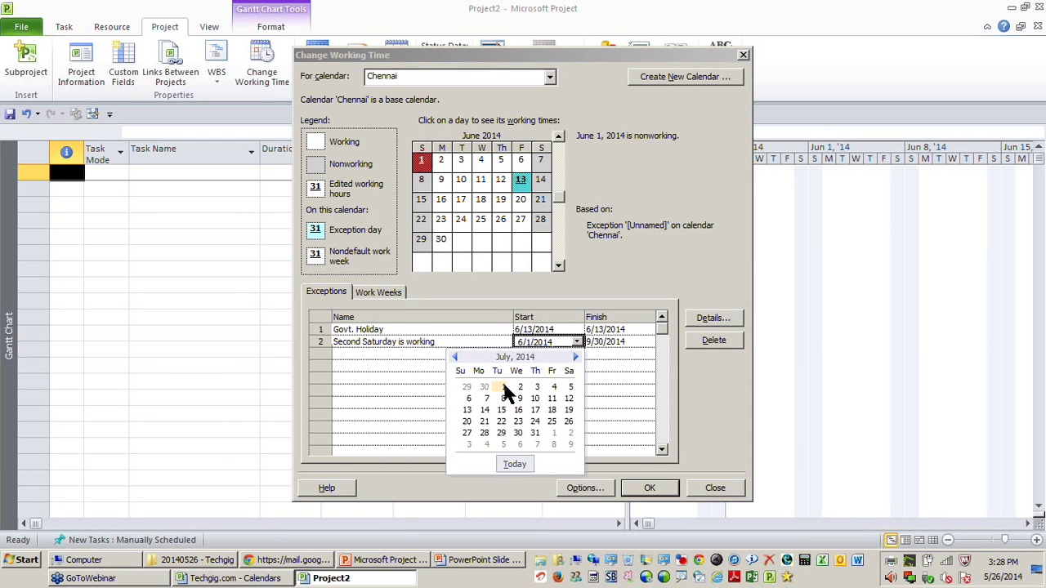
pyautogui.click(502, 387)
pyautogui.click(570, 368)
pyautogui.click(479, 342)
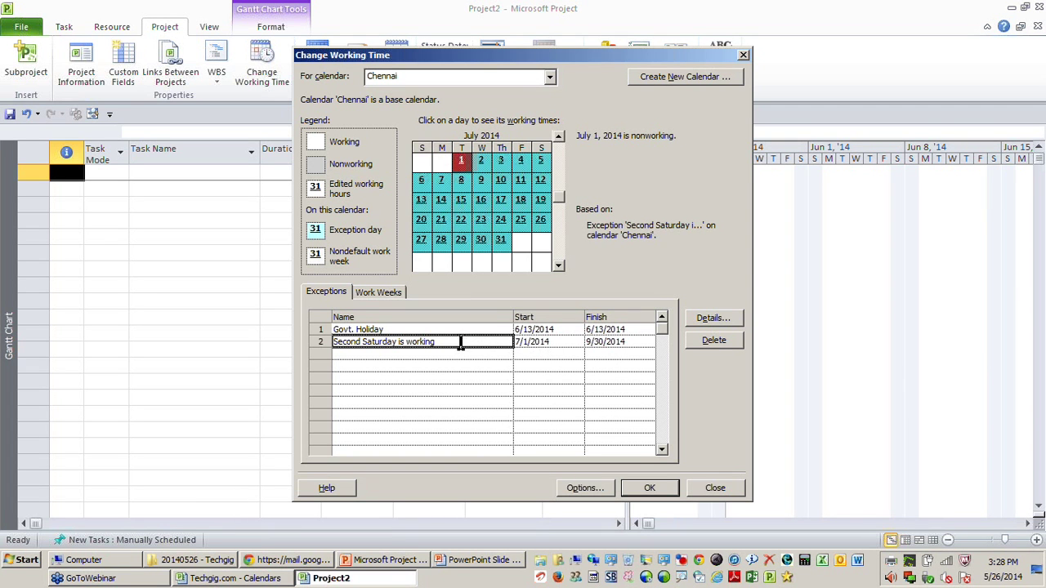
pyautogui.click(547, 343)
pyautogui.click(618, 343)
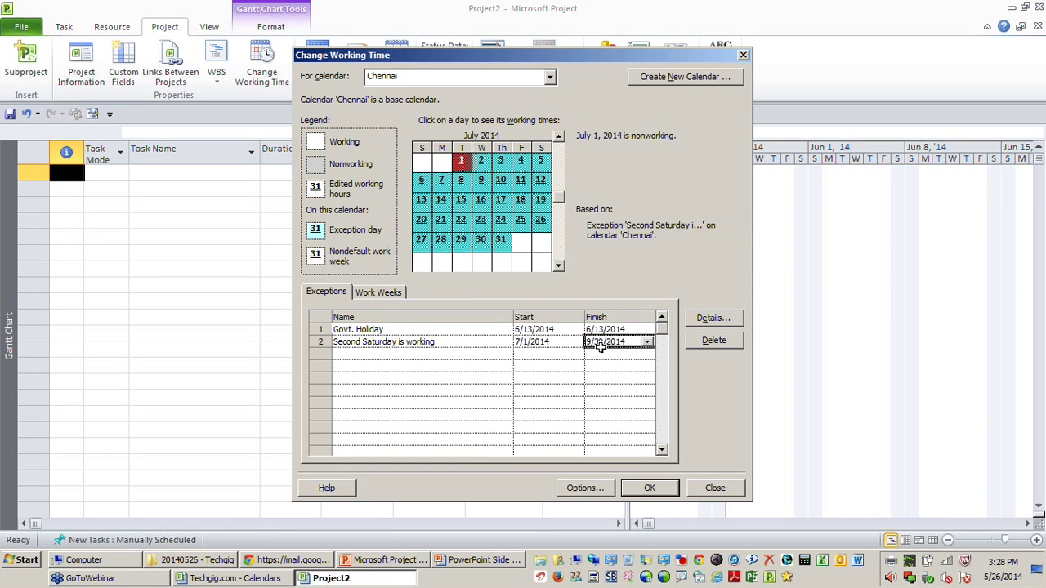
pyautogui.click(536, 344)
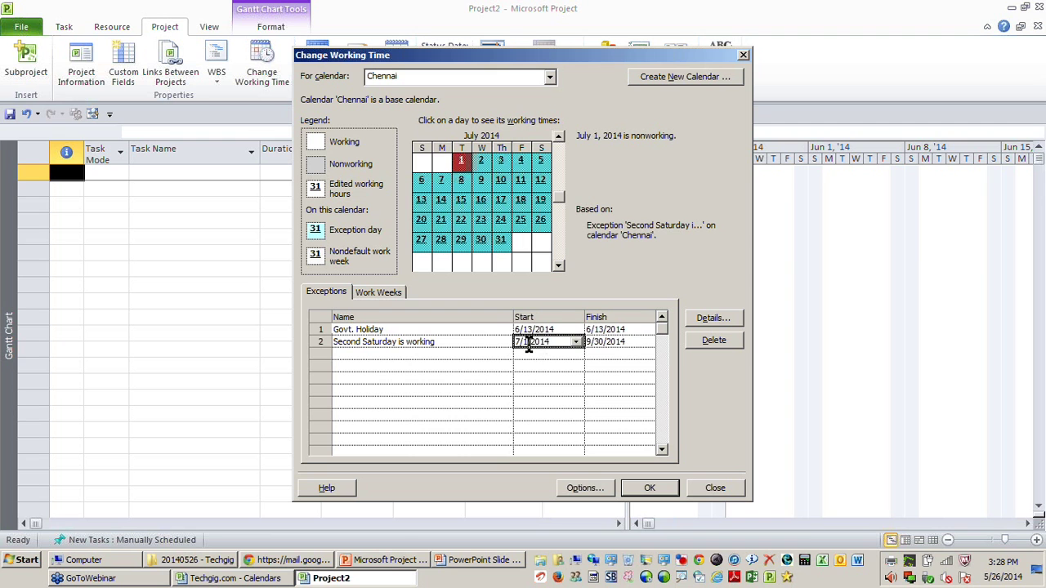
pyautogui.click(617, 342)
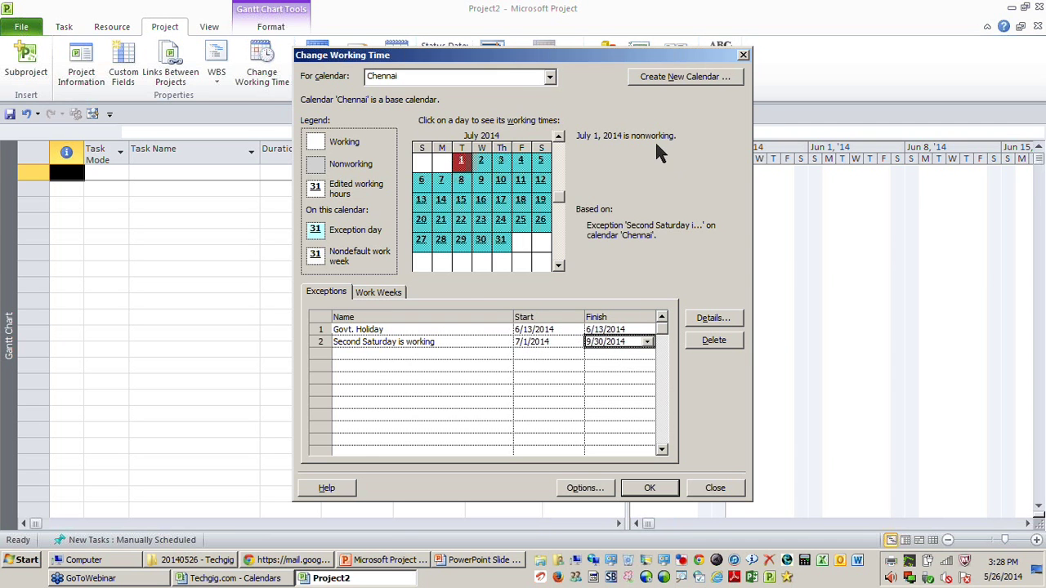
# Step: Open the details of the Second Saturday is working exception and make its recurrence end by Tue 9/30/14
pyautogui.click(474, 342)
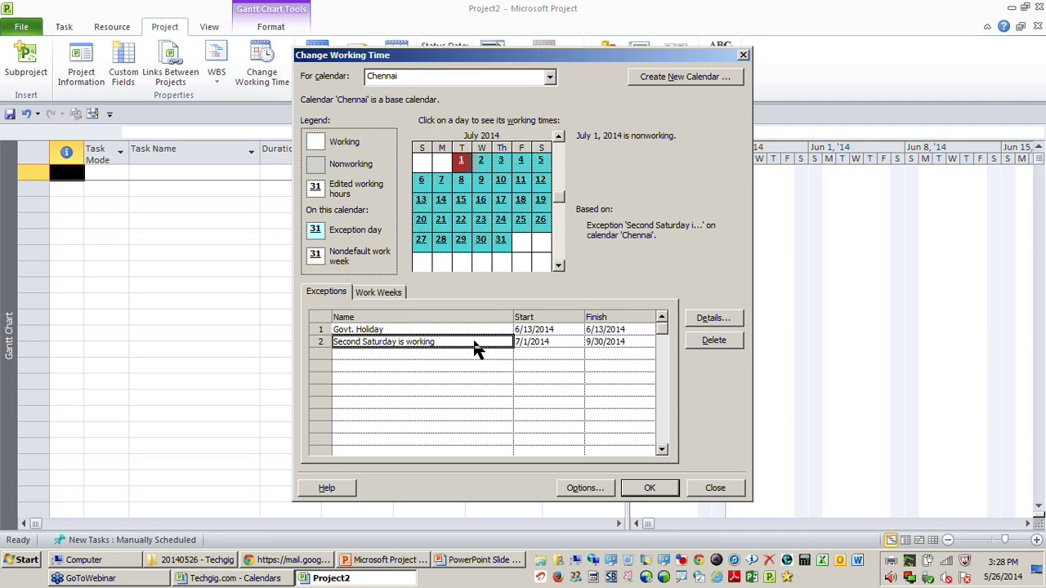
pyautogui.doubleClick(480, 344)
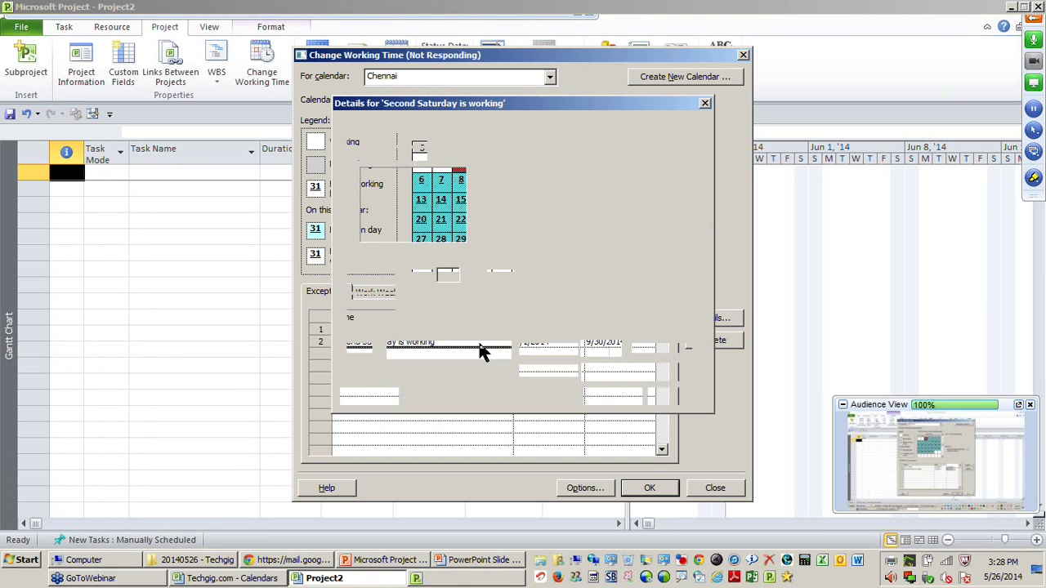
pyautogui.moveTo(479, 113)
pyautogui.mouseDown()
pyautogui.moveTo(613, 61)
pyautogui.moveTo(557, 67)
pyautogui.mouseUp()
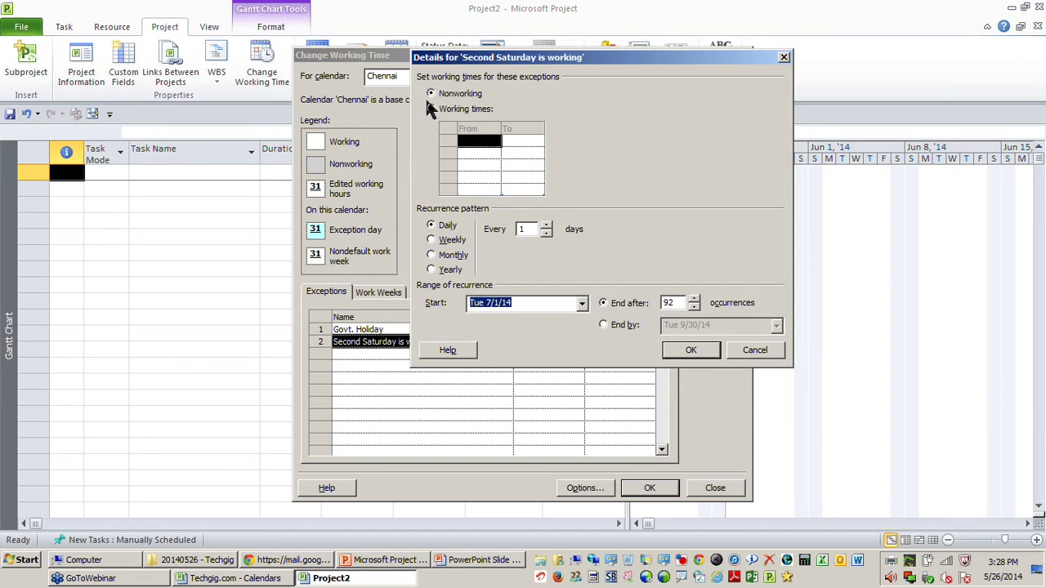
pyautogui.click(523, 303)
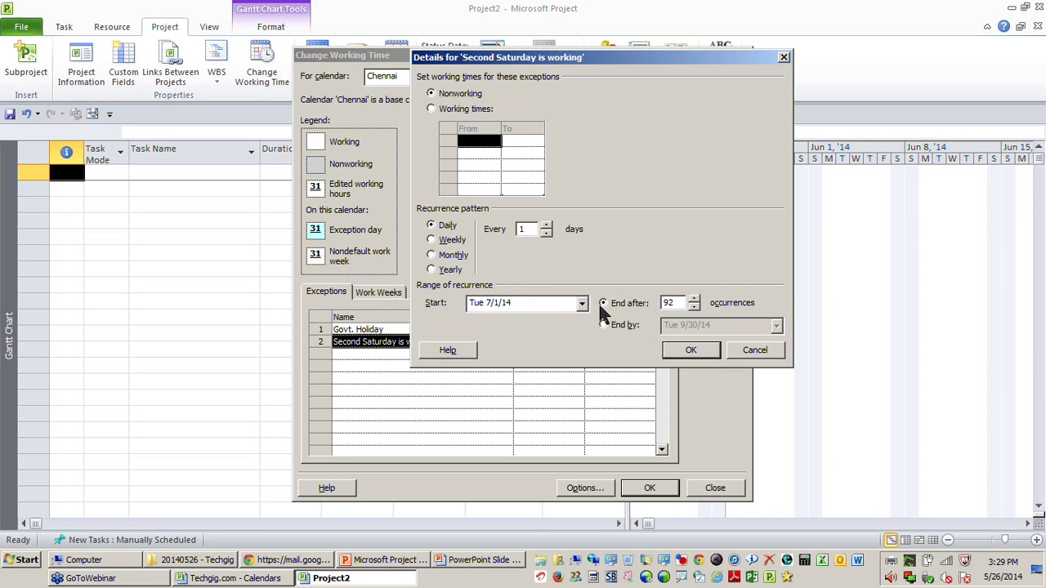
pyautogui.click(618, 325)
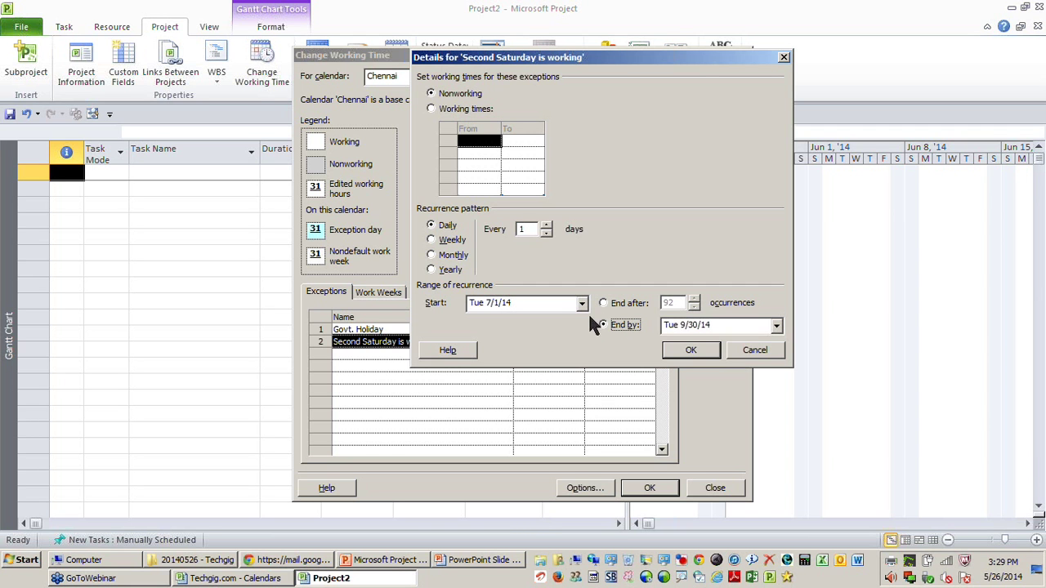
# Step: Make the Second Saturday is working exception use working times and recur monthly on the third Saturday of every 1 month, and accept the details
pyautogui.click(456, 109)
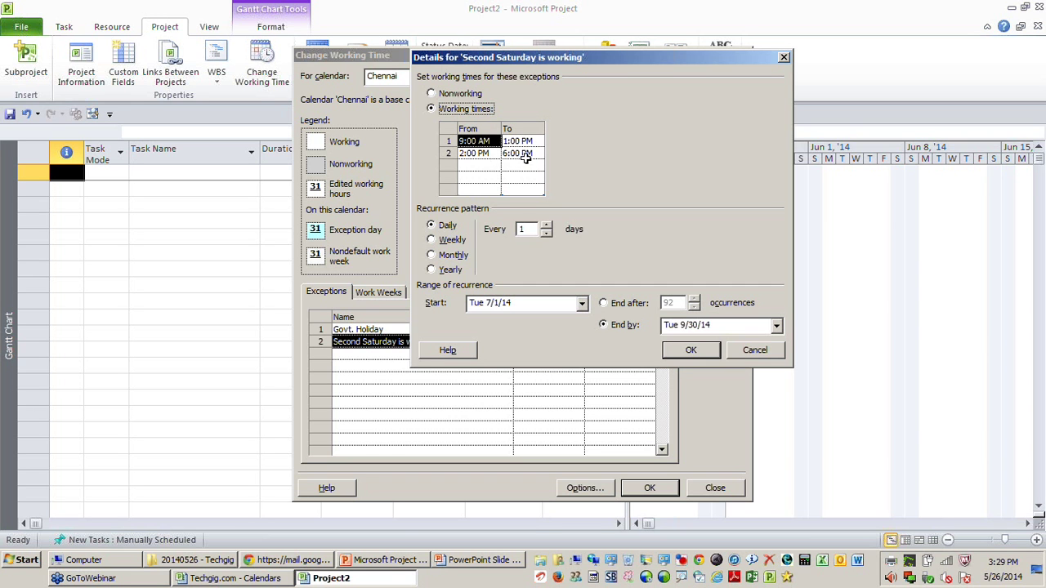
pyautogui.click(459, 257)
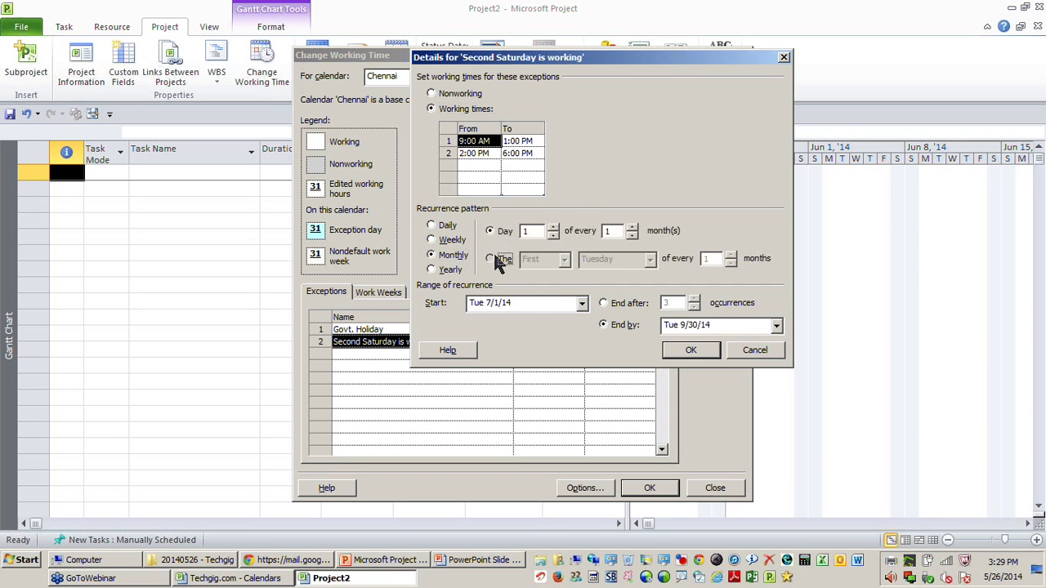
pyautogui.click(563, 259)
pyautogui.click(536, 300)
pyautogui.click(650, 259)
pyautogui.click(614, 337)
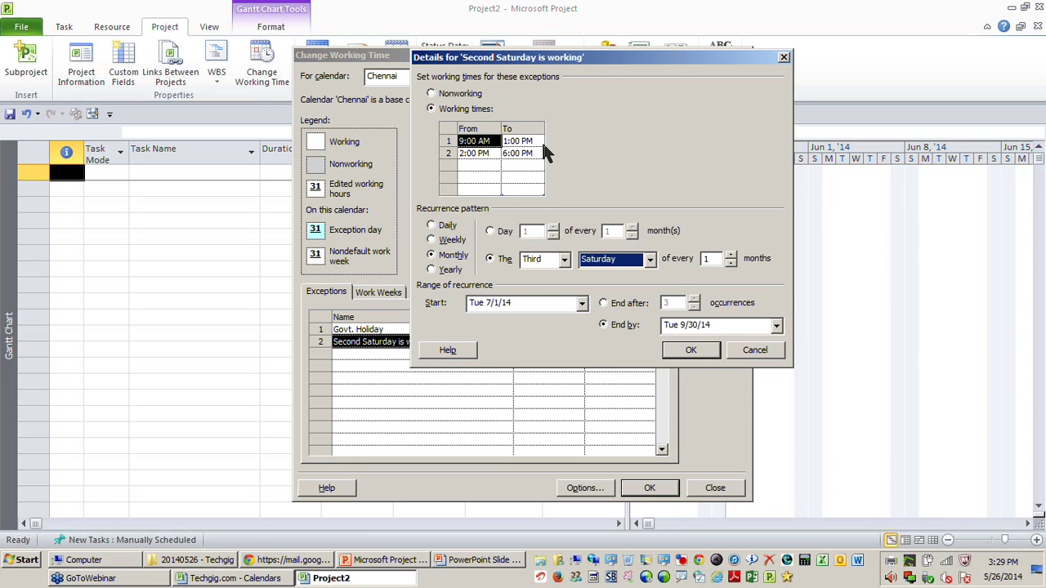
pyautogui.click(723, 324)
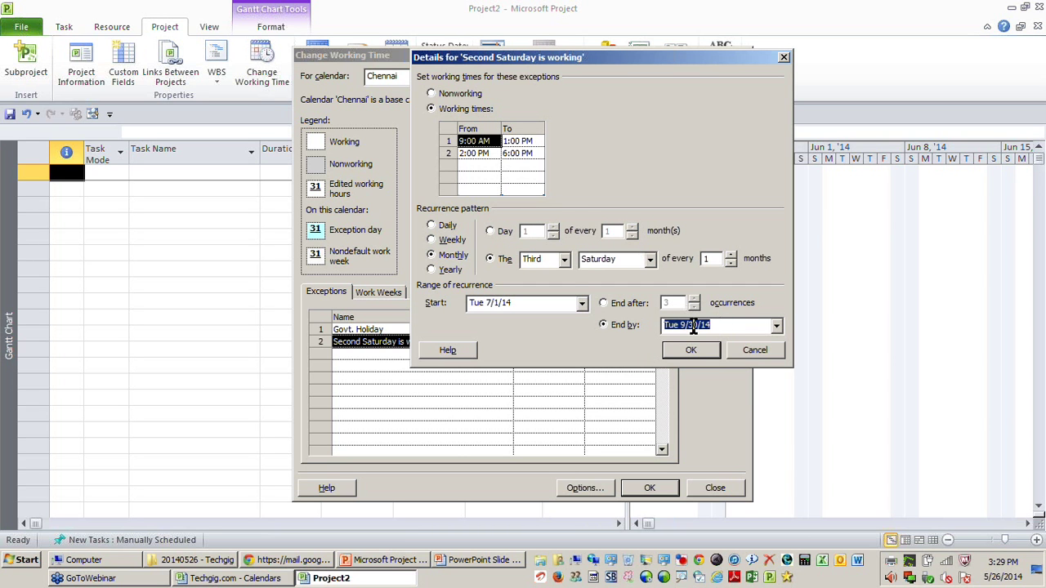
pyautogui.click(722, 327)
pyautogui.click(704, 357)
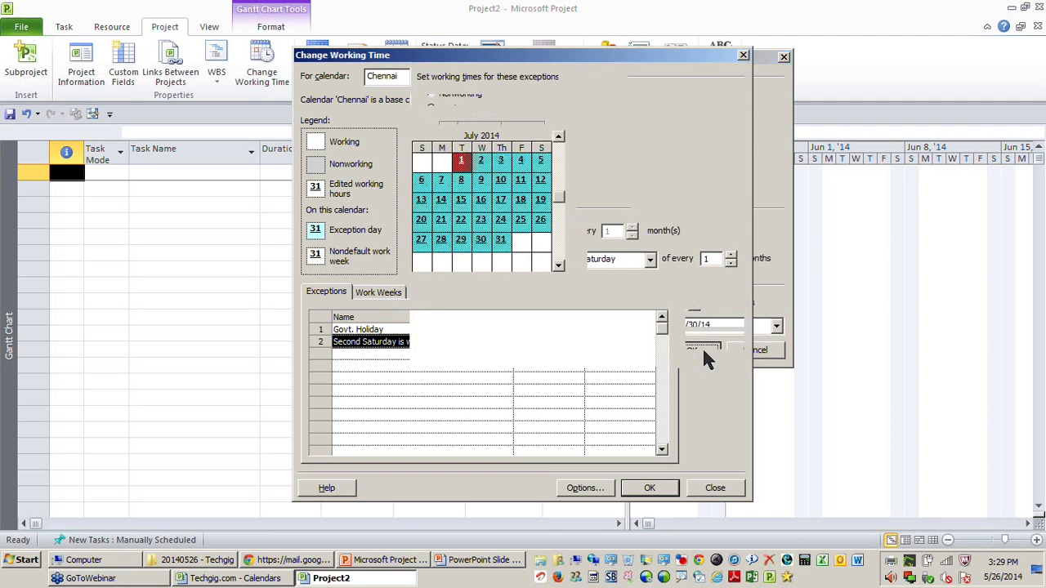
# Step: Check the Chennai calendar's working times for July 19, 2014 and the Saturdays of the following months through October 2014
pyautogui.click(541, 202)
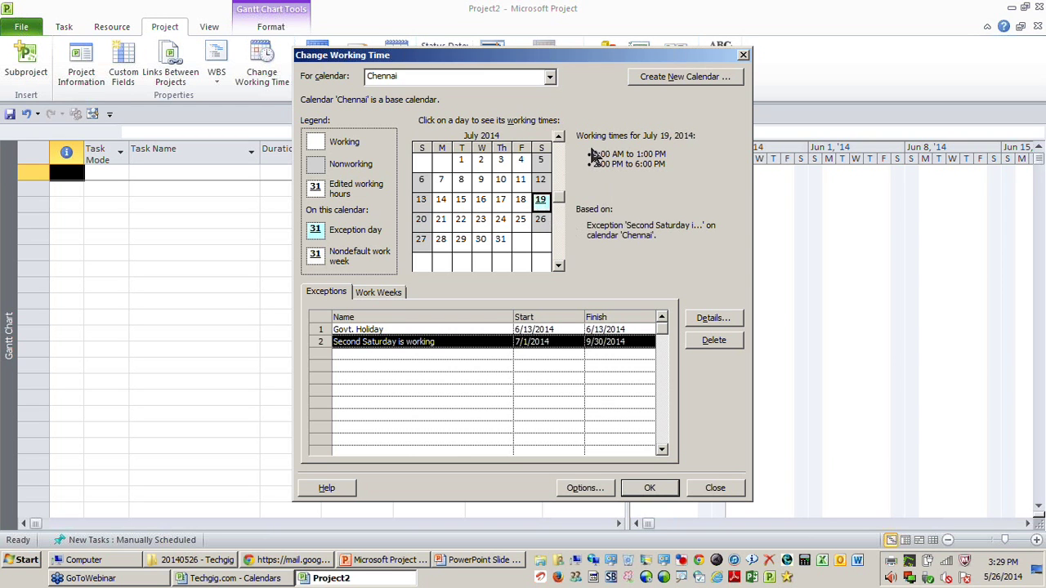
pyautogui.click(553, 231)
pyautogui.click(553, 231)
pyautogui.click(553, 231)
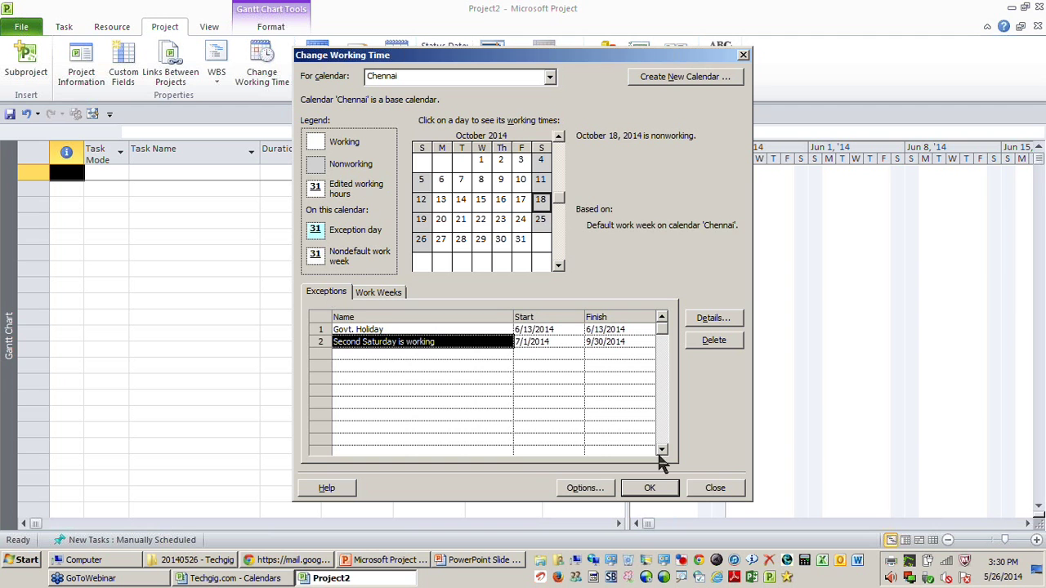
# Step: Save the Chennai calendar's working time changes and switch to the PowerPoint slide show
pyautogui.click(660, 488)
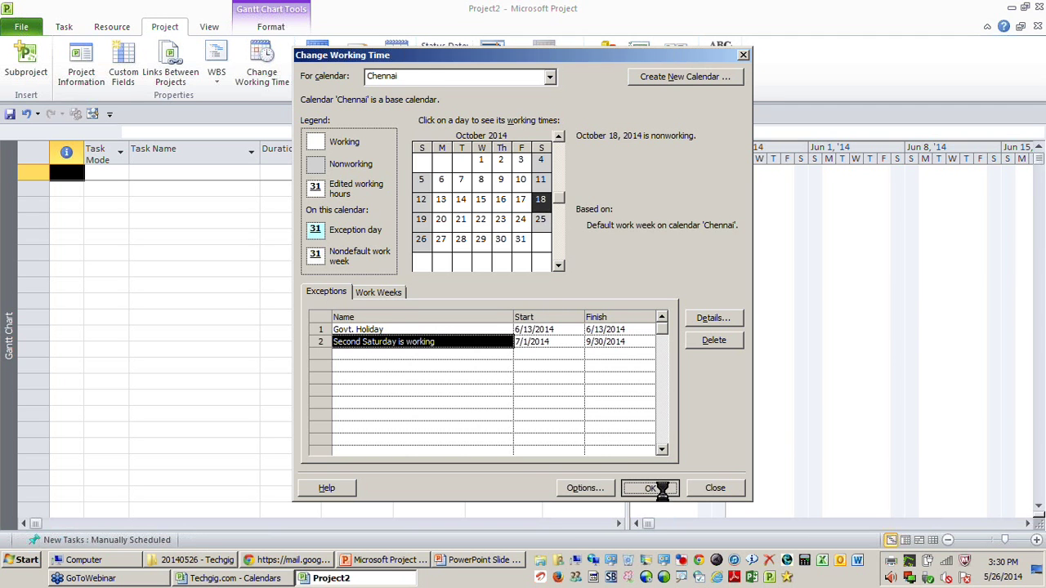
pyautogui.click(484, 564)
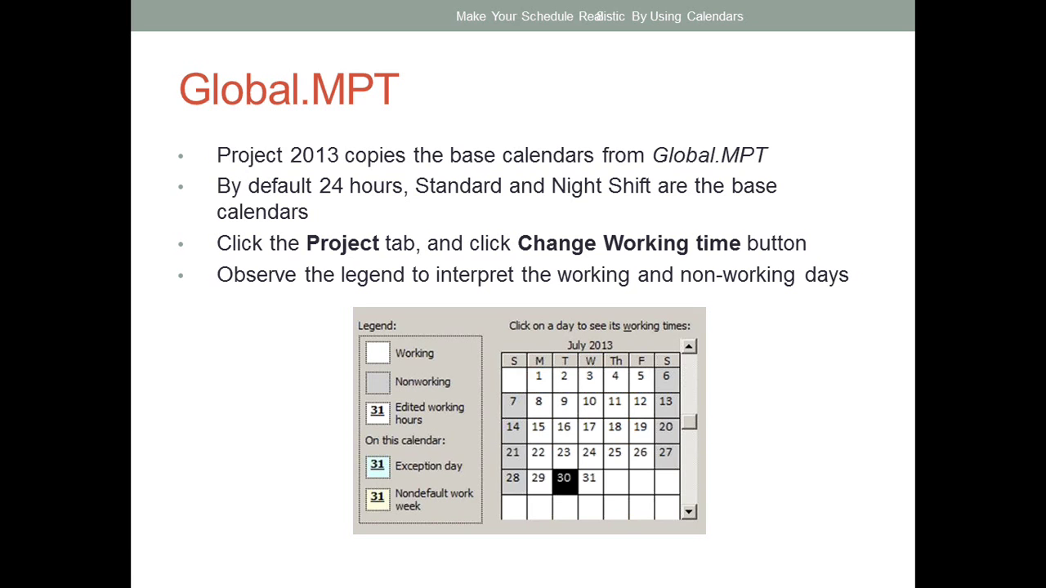